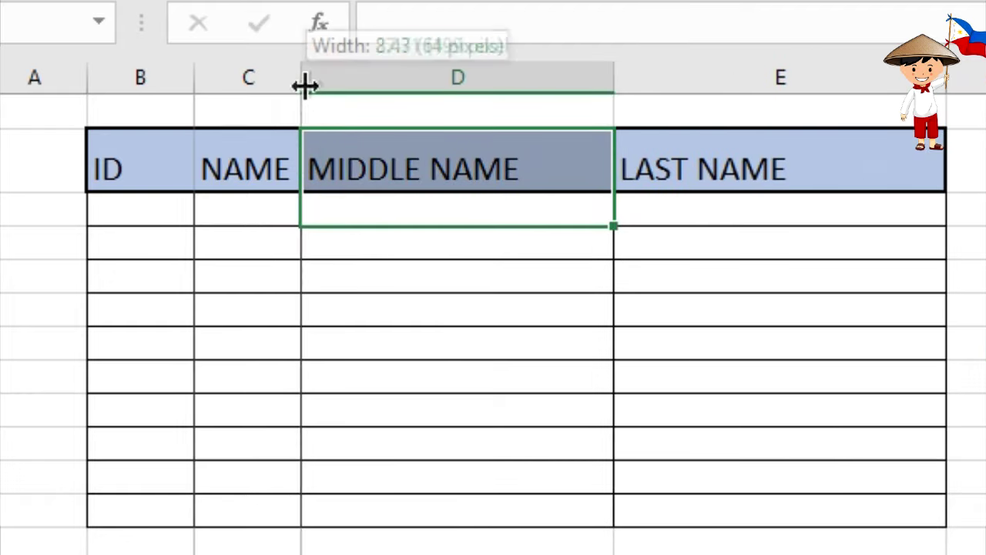
- In the sample table, widen column C and center the four header cells
{"action": "left_click_drag", "start_coordinate": [304, 77], "coordinate": [355, 78]}
{"action": "left_click_drag", "start_coordinate": [139, 162], "coordinate": [786, 162]}
{"action": "left_click", "coordinate": [670, 0]}
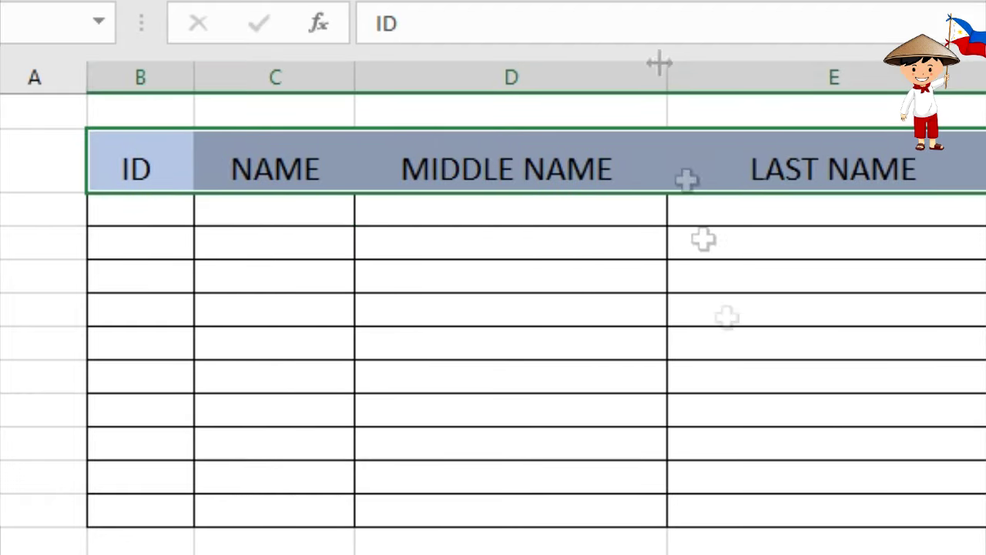
{"action": "left_click", "coordinate": [676, 335]}
- Enter 101 and a first name in row 3, then select B2 in the new Book2
{"action": "left_click", "coordinate": [101, 208]}
{"action": "type", "text": "101"}
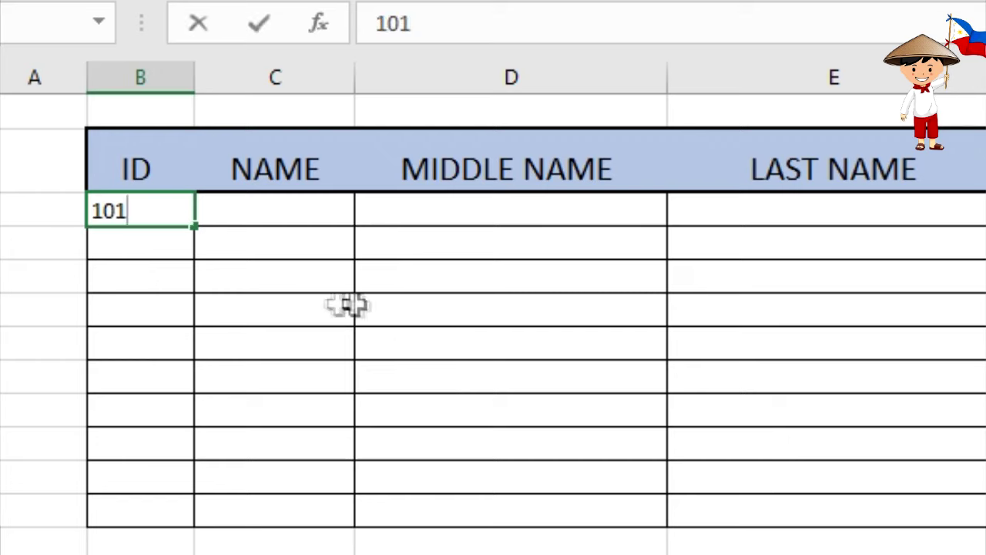
{"action": "left_click", "coordinate": [334, 219]}
{"action": "type", "text": "jHON"}
{"action": "left_click", "coordinate": [455, 213]}
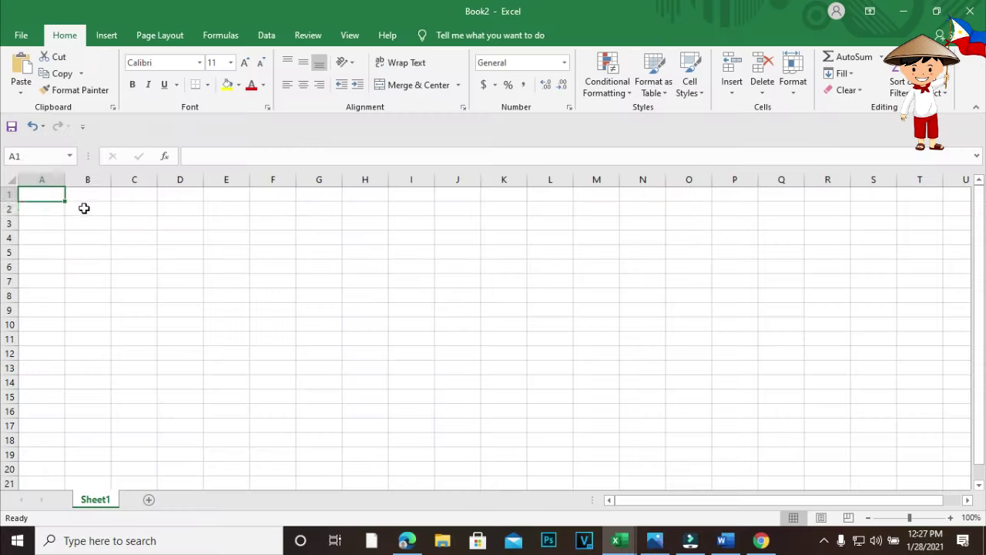
{"action": "left_click", "coordinate": [87, 209]}
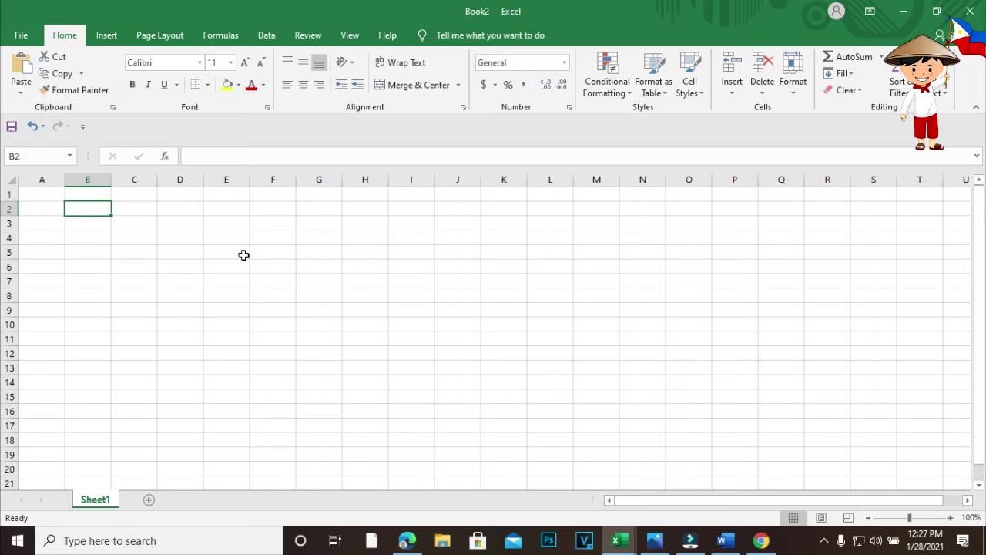
- Enter the headers ID in B2 and NAME in C2
{"action": "type", "text": "id"}
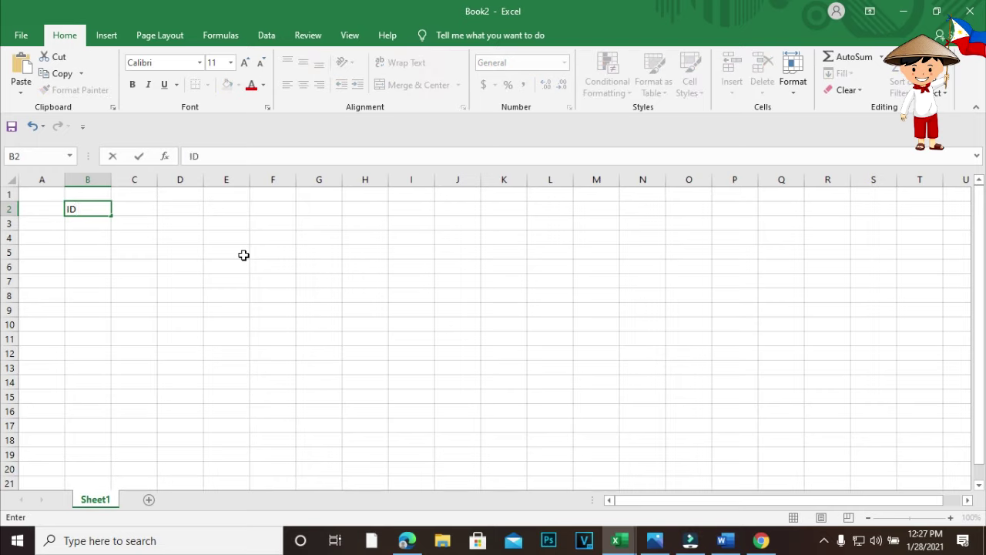
{"action": "key", "text": "Right"}
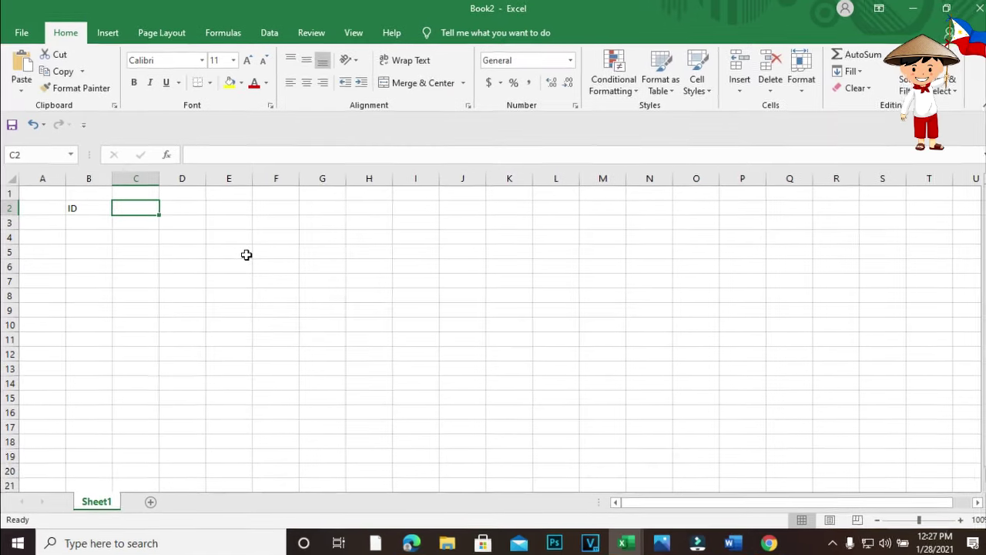
{"action": "key", "text": "Right"}
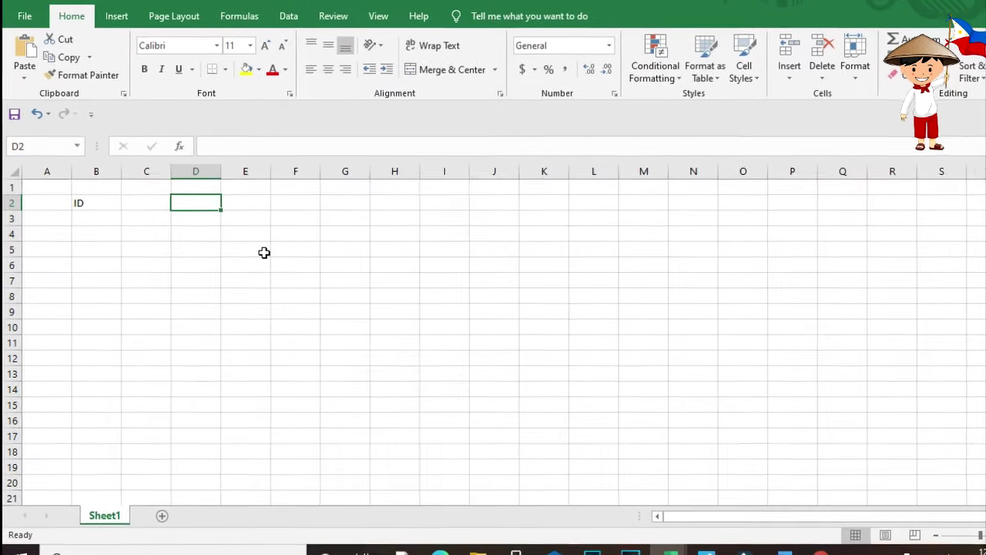
{"action": "left_click", "coordinate": [164, 199]}
{"action": "type", "text": "NAME"}
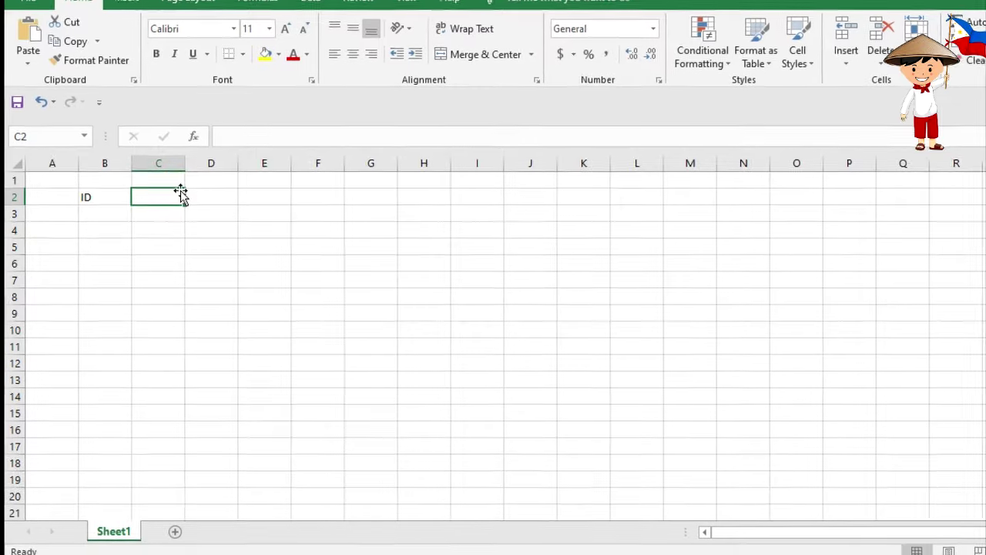
{"action": "key", "text": "Tab"}
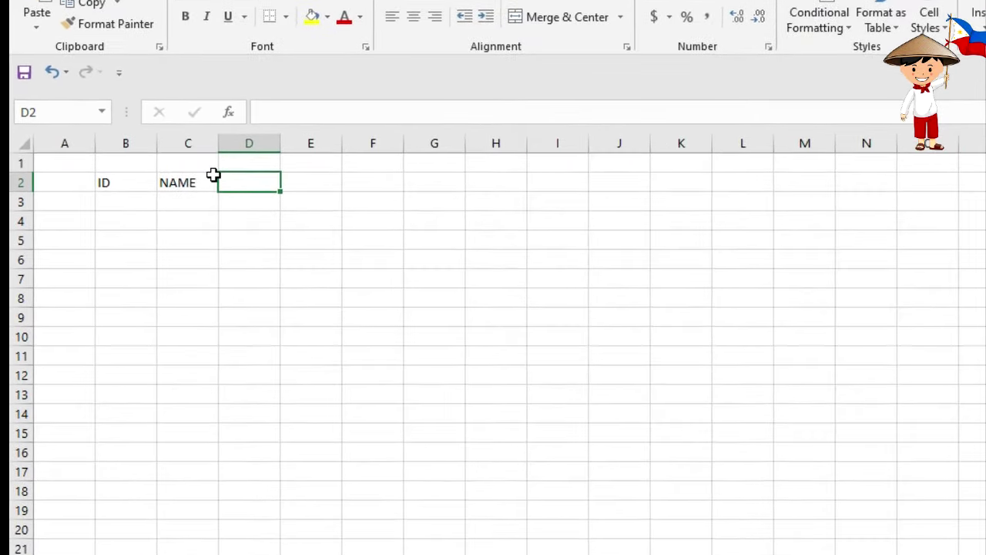
- Enter MIDDLE NAME in D2 and LAST NAME in E2, correcting the typos
{"action": "type", "text": "m"}
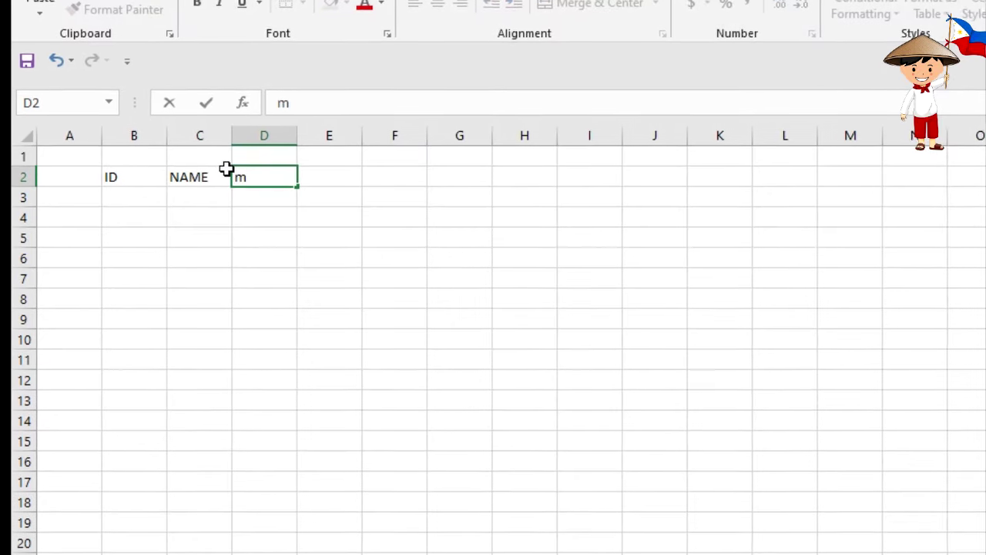
{"action": "key", "text": "BackSpace"}
{"action": "type", "text": "MIDDLE NAME"}
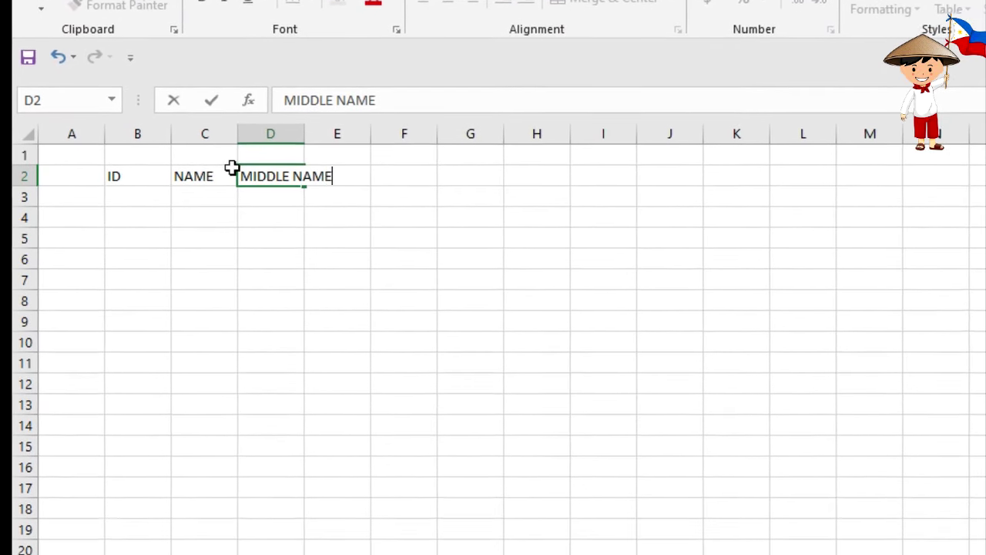
{"action": "key", "text": "Tab"}
{"action": "type", "text": "l"}
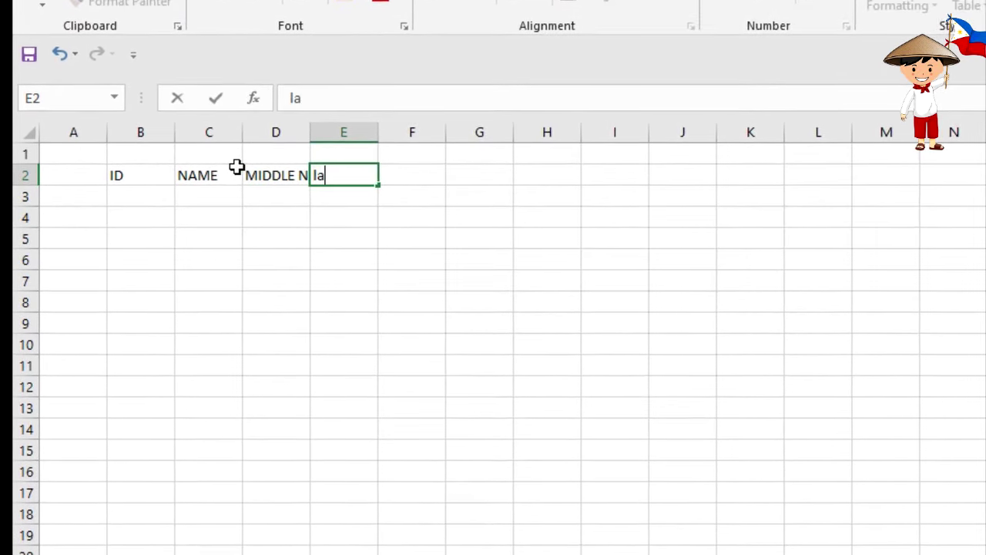
{"action": "key", "text": "Tab"}
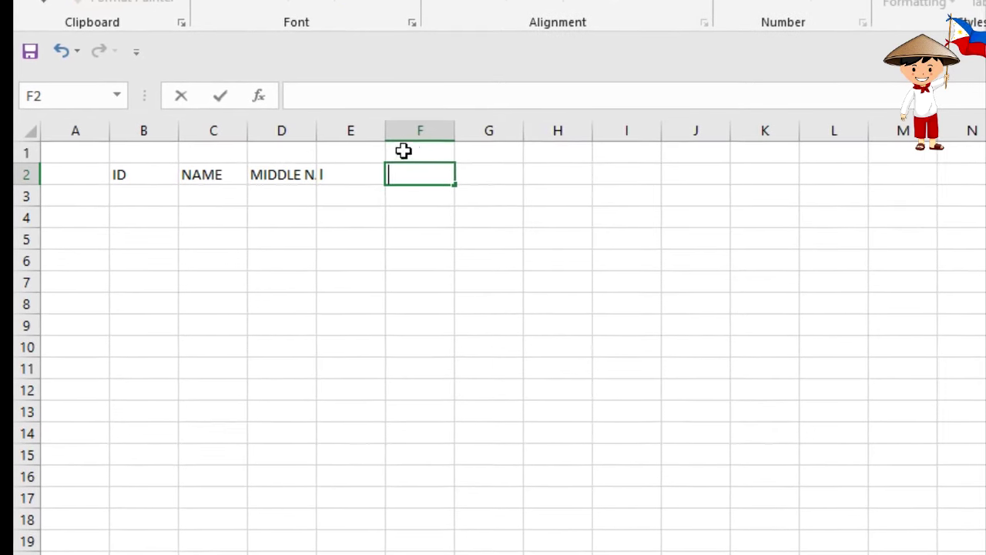
{"action": "left_click", "coordinate": [344, 167]}
{"action": "key", "text": "BackSpace"}
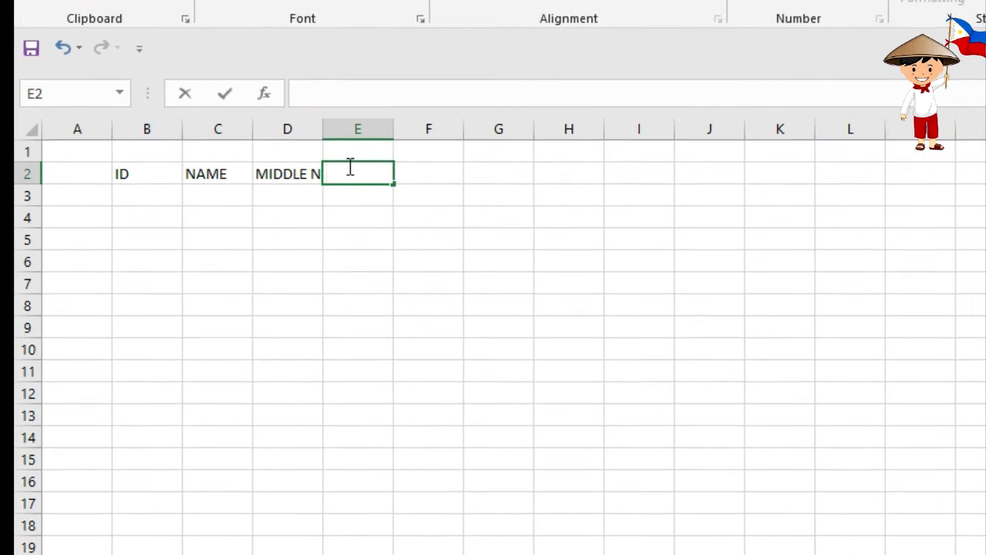
{"action": "type", "text": "LASTNAM"}
{"action": "key", "text": "BackSpace"}
{"action": "key", "text": "BackSpace"}
{"action": "key", "text": "BackSpace"}
{"action": "type", "text": "NAME"}
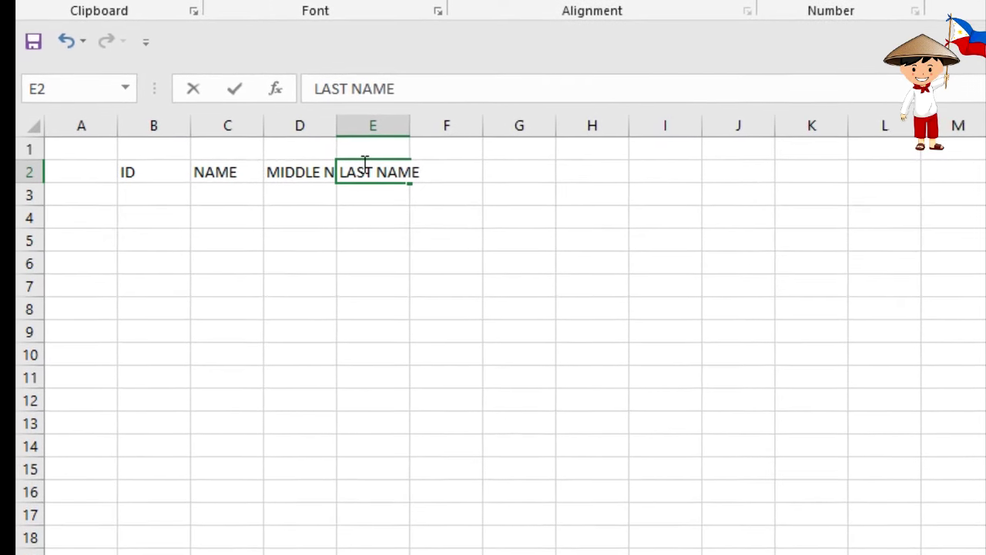
{"action": "left_click", "coordinate": [595, 289]}
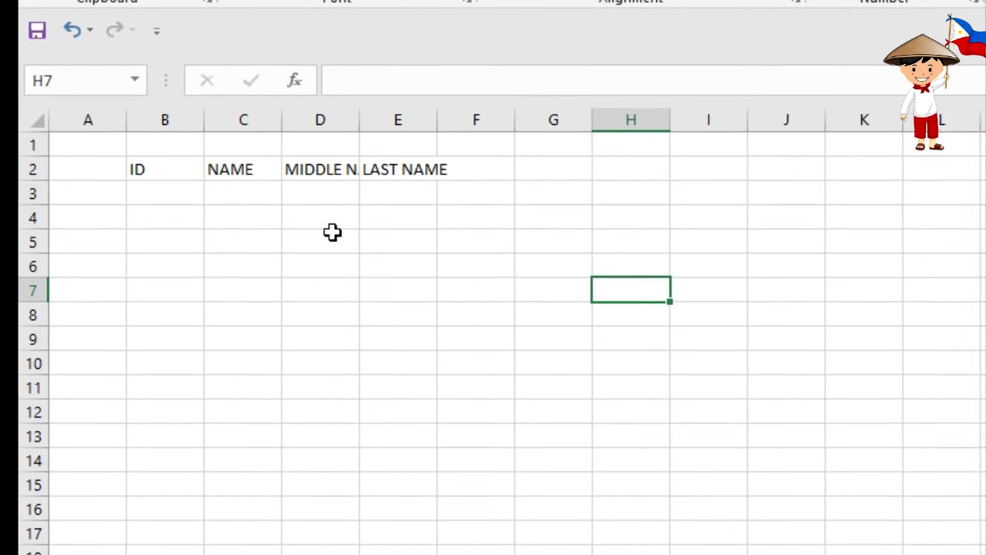
{"action": "left_click", "coordinate": [324, 169]}
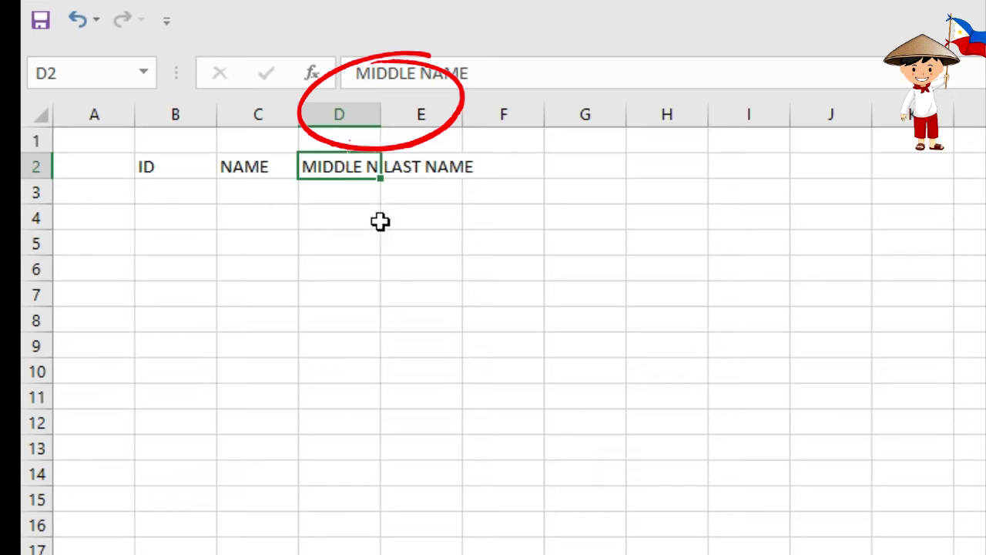
- Widen column D to fit MIDDLE NAME and column E past LAST NAME
{"action": "left_click_drag", "start_coordinate": [382, 116], "coordinate": [481, 115]}
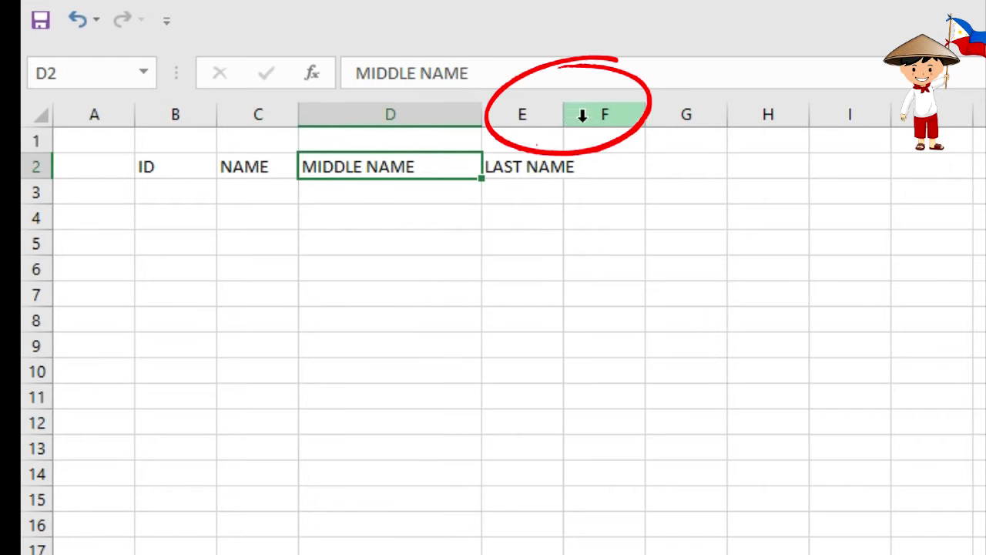
{"action": "left_click_drag", "start_coordinate": [563, 114], "coordinate": [563, 115]}
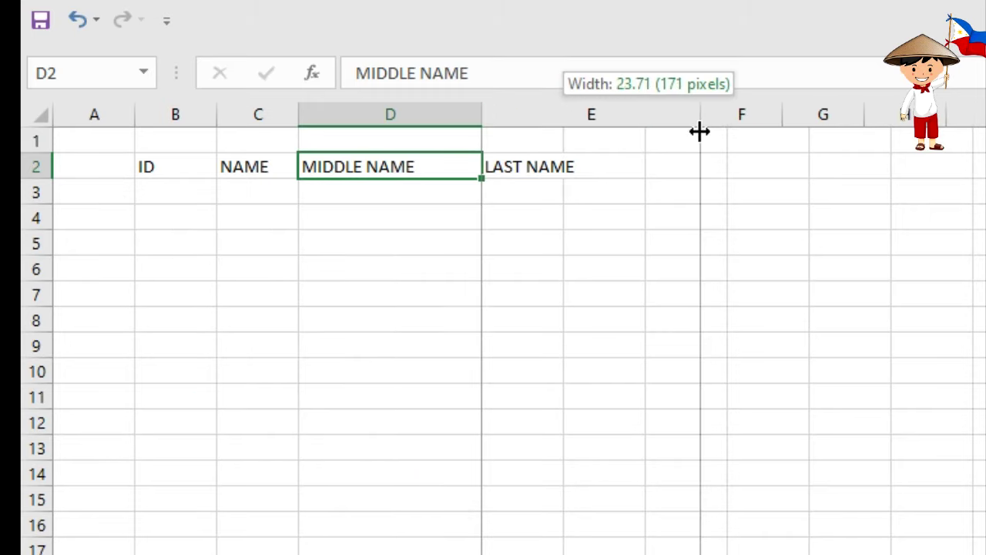
{"action": "left_click_drag", "start_coordinate": [562, 115], "coordinate": [643, 123]}
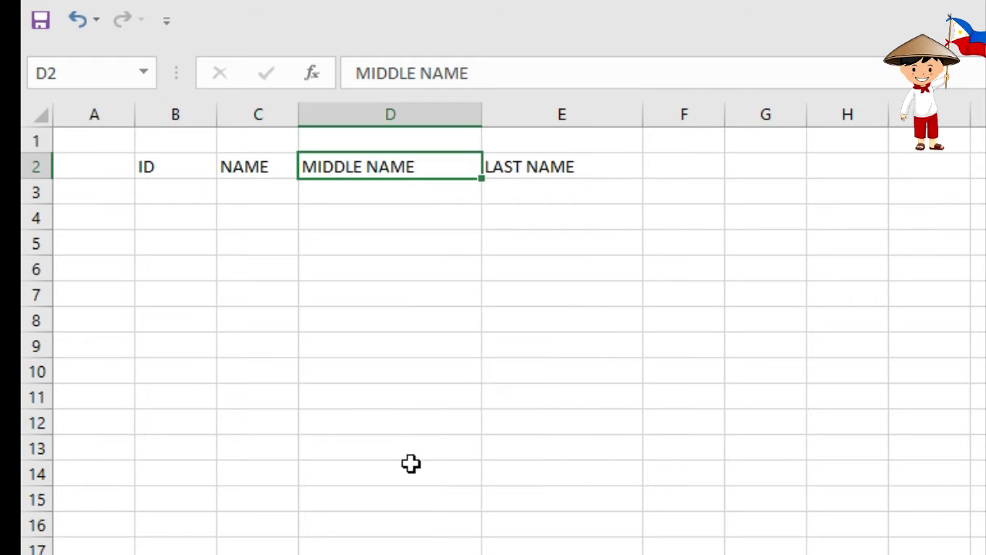
{"action": "left_click", "coordinate": [411, 440]}
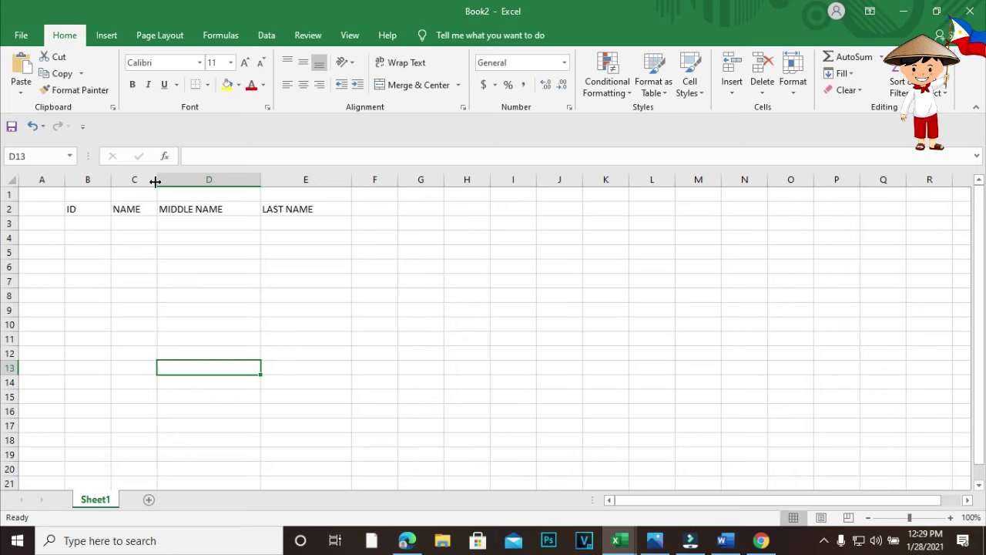
{"action": "left_click", "coordinate": [129, 312]}
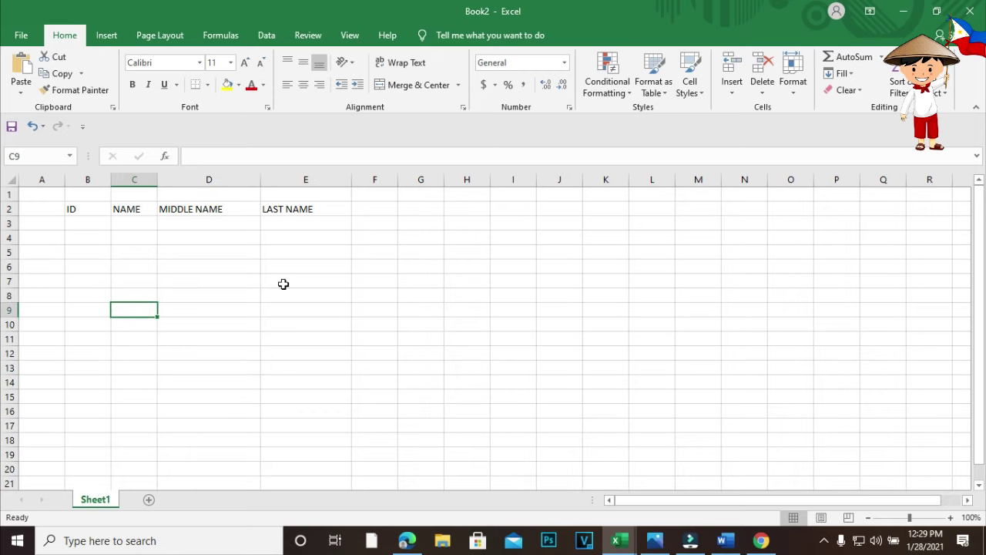
- Readjust column D's width so it just fits MIDDLE NAME
{"action": "mouse_move", "coordinate": [259, 176]}
{"action": "left_mouse_down"}
{"action": "mouse_move", "coordinate": [342, 194]}
{"action": "mouse_move", "coordinate": [245, 218]}
{"action": "left_mouse_up"}
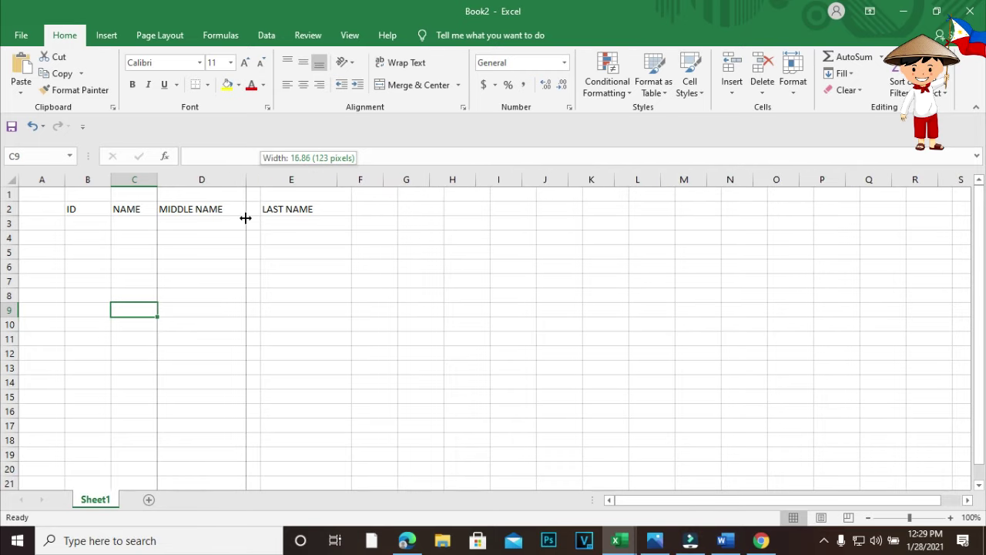
{"action": "left_click_drag", "start_coordinate": [238, 218], "coordinate": [236, 217]}
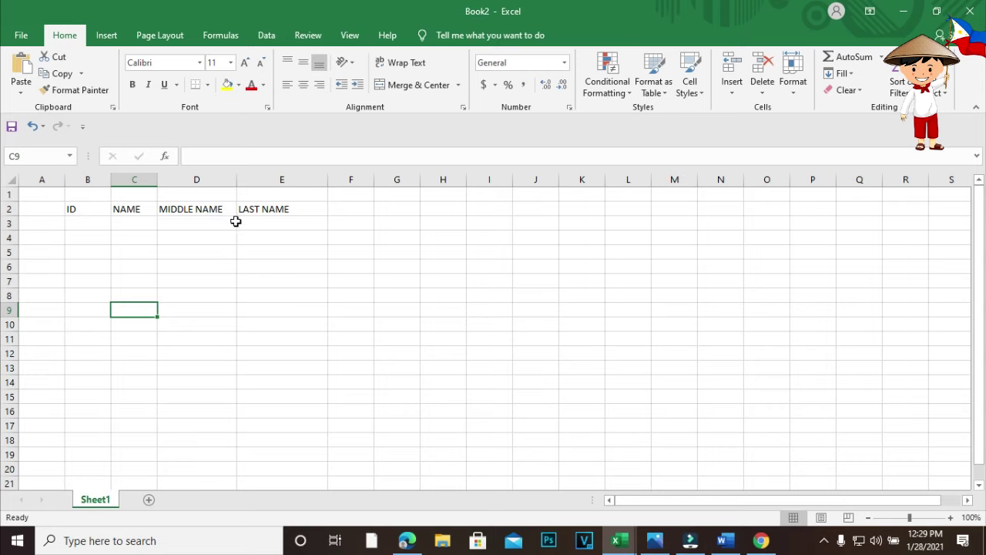
{"action": "left_click", "coordinate": [251, 310]}
{"action": "left_click", "coordinate": [275, 414]}
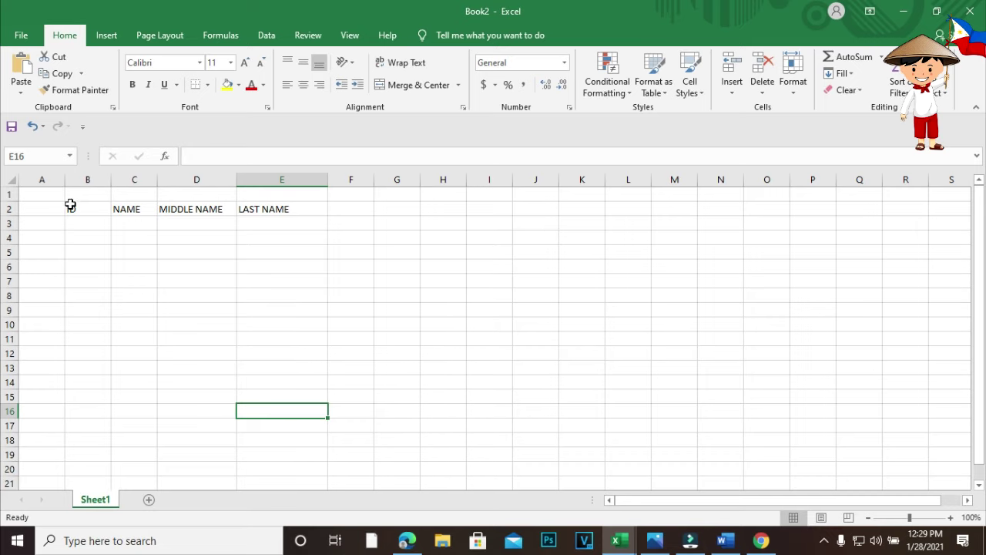
- Select the empty block B3:E12 under the ID, NAME, MIDDLE NAME and LAST NAME headers
{"action": "left_click_drag", "start_coordinate": [70, 205], "coordinate": [292, 374]}
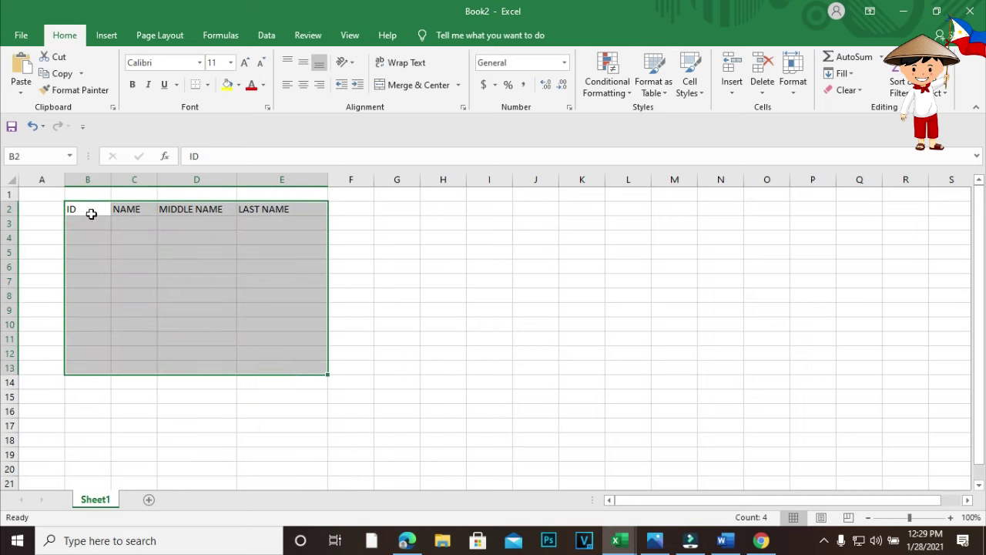
{"action": "left_click", "coordinate": [456, 282]}
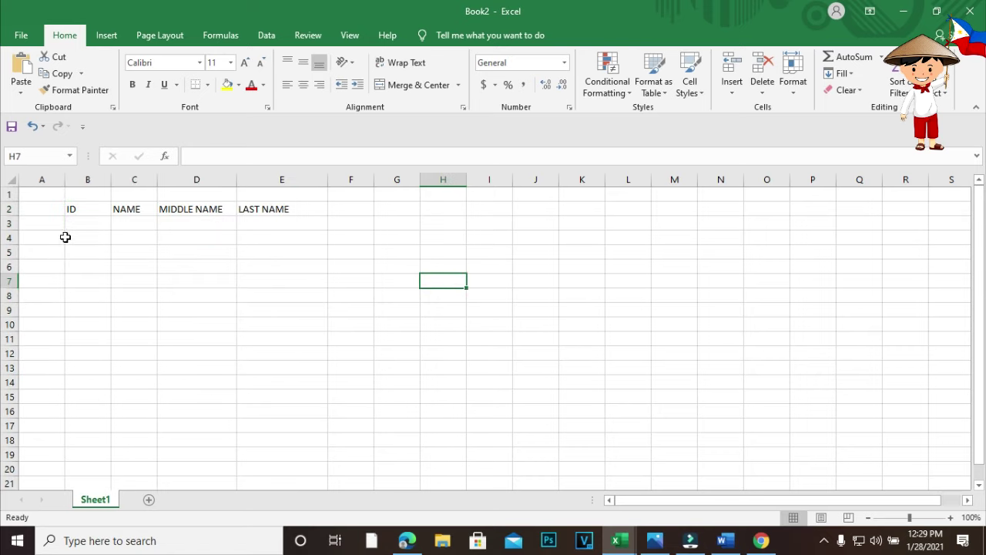
{"action": "mouse_move", "coordinate": [81, 223]}
{"action": "left_mouse_down"}
{"action": "mouse_move", "coordinate": [87, 274]}
{"action": "mouse_move", "coordinate": [77, 357]}
{"action": "mouse_move", "coordinate": [287, 352]}
{"action": "left_mouse_up"}
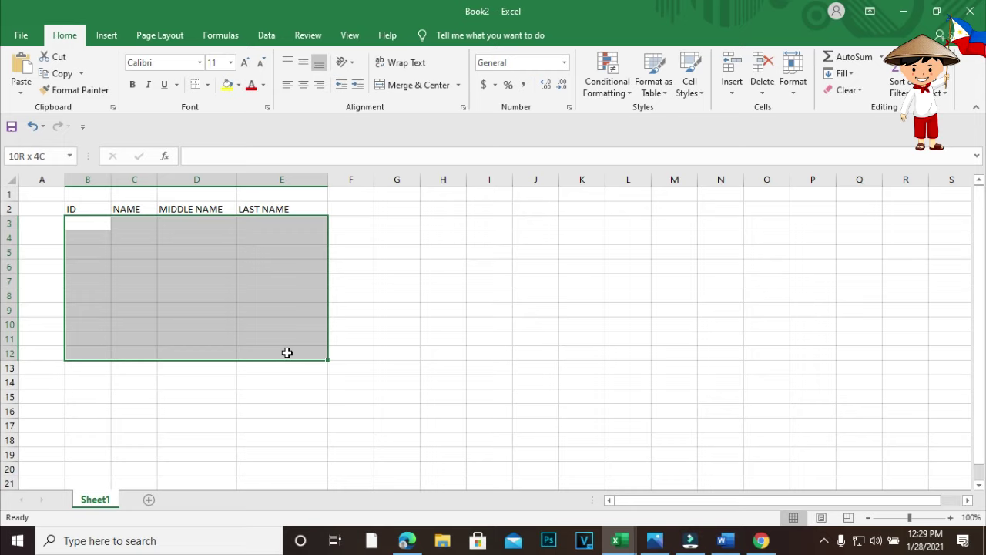
{"action": "left_click", "coordinate": [393, 279]}
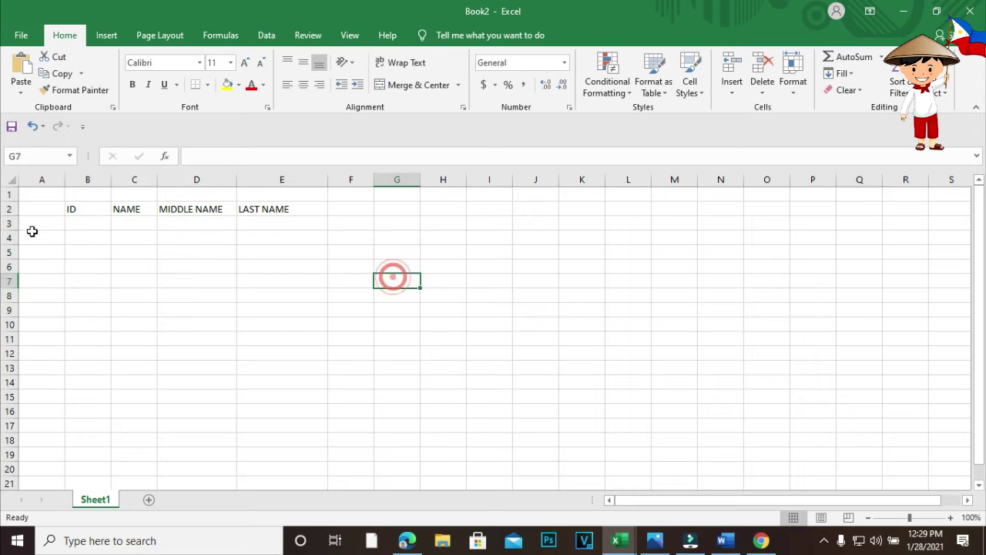
{"action": "left_click", "coordinate": [77, 222]}
{"action": "left_click", "coordinate": [88, 226]}
{"action": "left_click", "coordinate": [86, 226]}
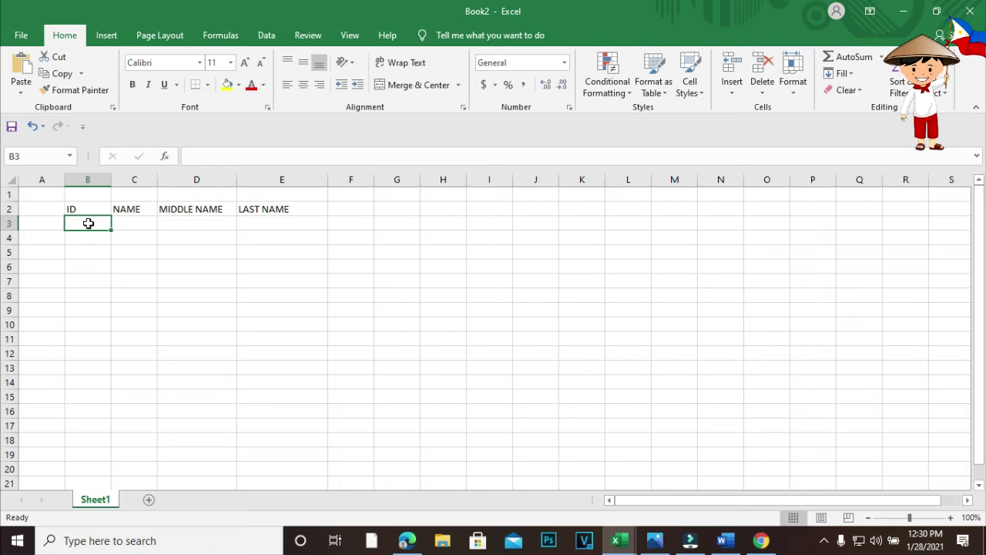
{"action": "left_click_drag", "start_coordinate": [89, 223], "coordinate": [81, 253]}
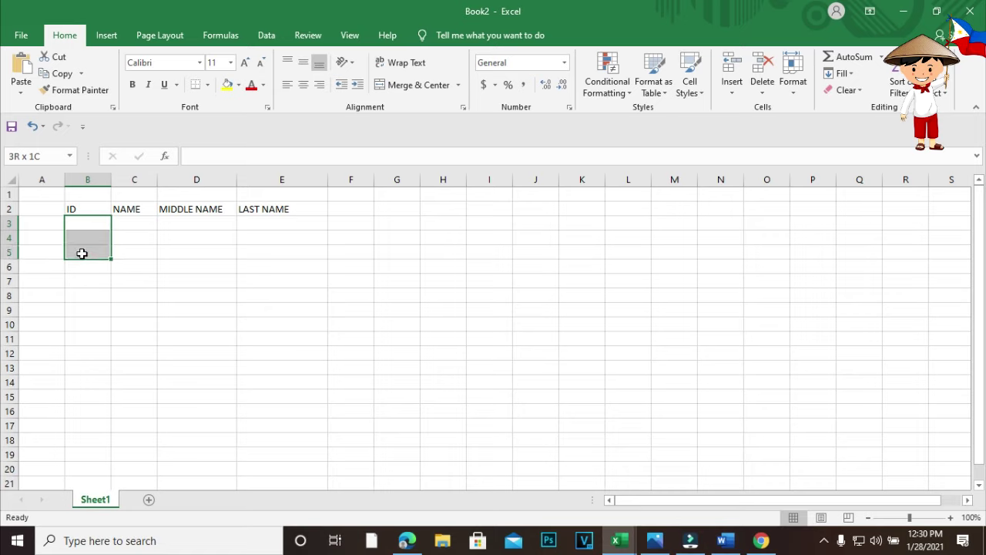
{"action": "left_click_drag", "start_coordinate": [82, 253], "coordinate": [82, 260]}
{"action": "mouse_move", "coordinate": [83, 281]}
{"action": "left_mouse_down"}
{"action": "mouse_move", "coordinate": [86, 347]}
{"action": "mouse_move", "coordinate": [271, 339]}
{"action": "mouse_move", "coordinate": [270, 353]}
{"action": "mouse_move", "coordinate": [270, 339]}
{"action": "left_mouse_up"}
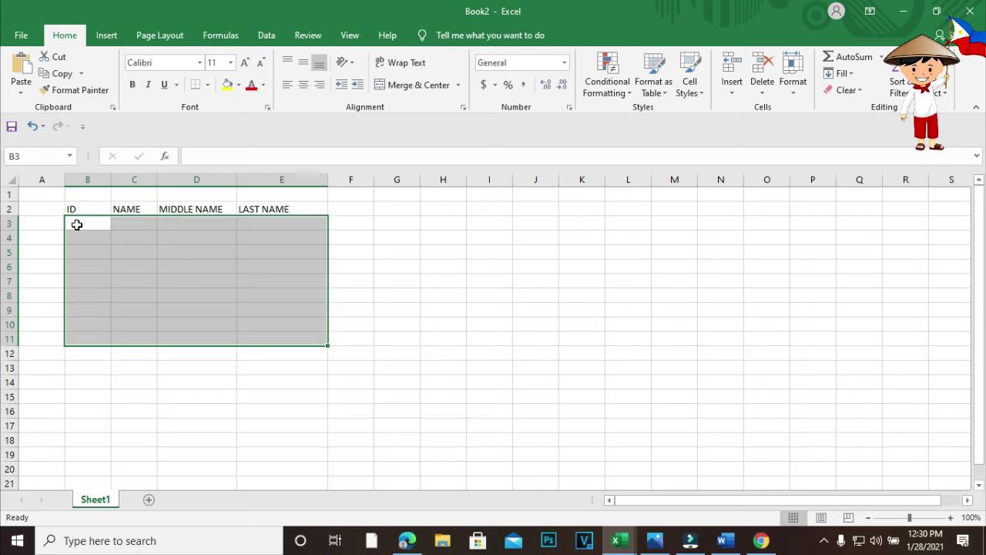
{"action": "mouse_move", "coordinate": [77, 224]}
{"action": "left_mouse_down"}
{"action": "mouse_move", "coordinate": [143, 352]}
{"action": "mouse_move", "coordinate": [282, 351]}
{"action": "left_mouse_up"}
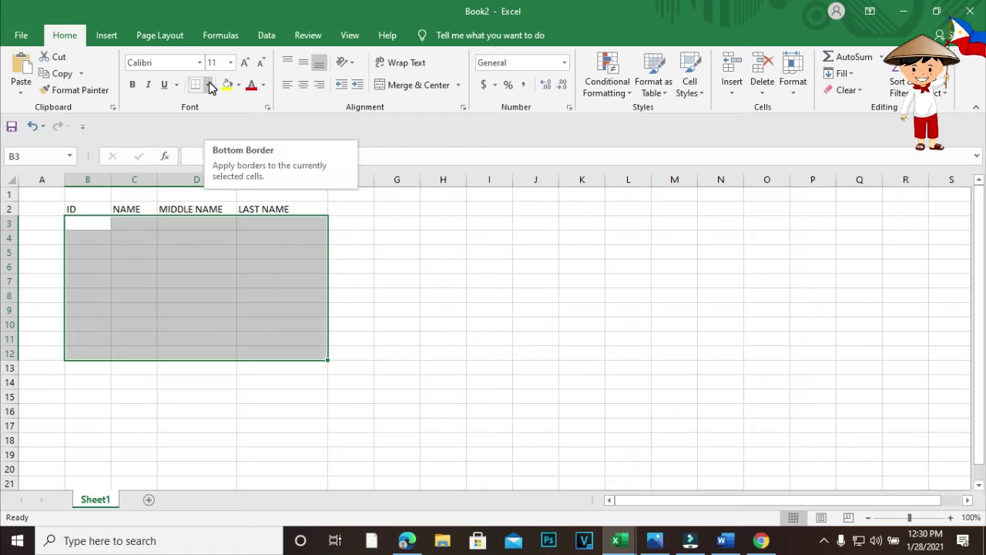
- Apply All Borders to every cell of B3:E12
{"action": "left_click", "coordinate": [209, 85]}
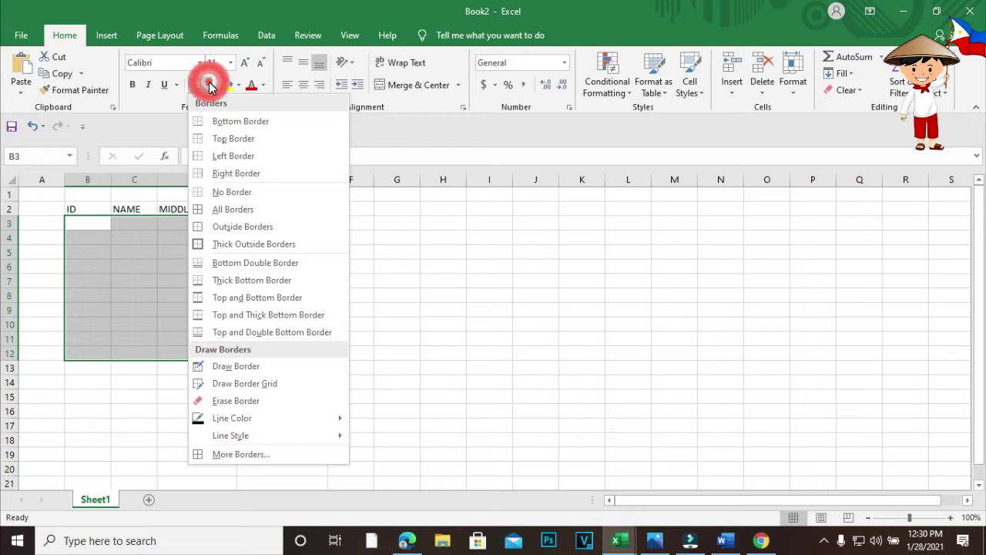
{"action": "left_click", "coordinate": [233, 209]}
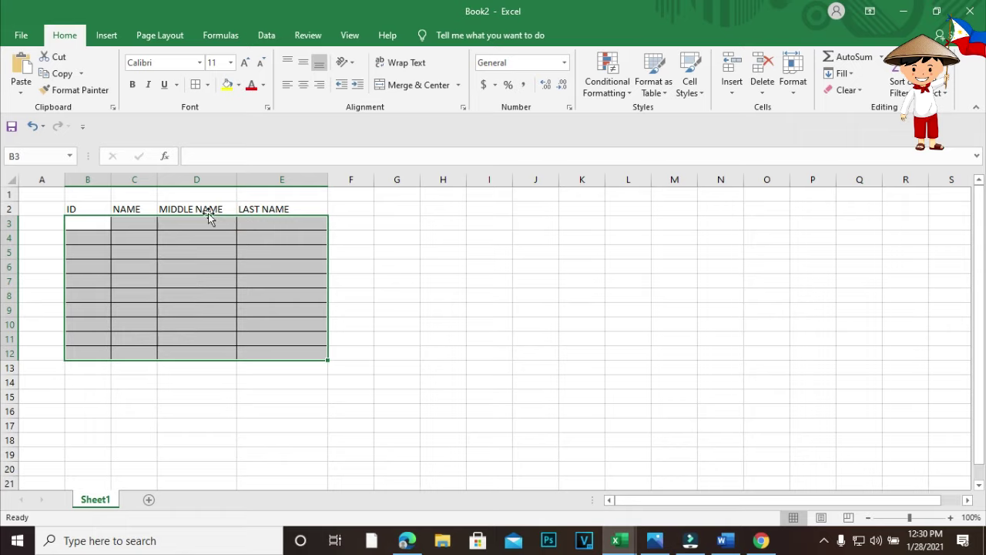
{"action": "left_click", "coordinate": [341, 341]}
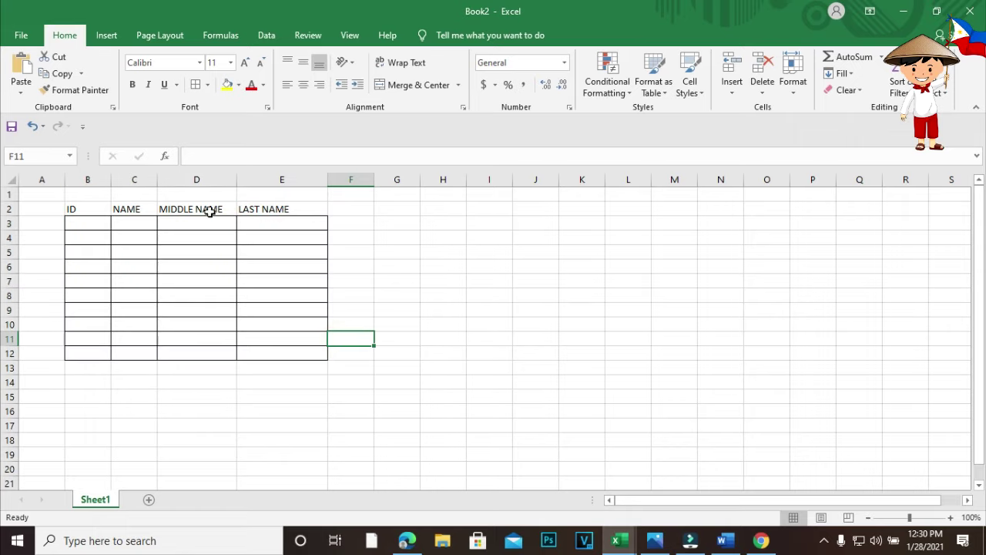
{"action": "left_click", "coordinate": [80, 209]}
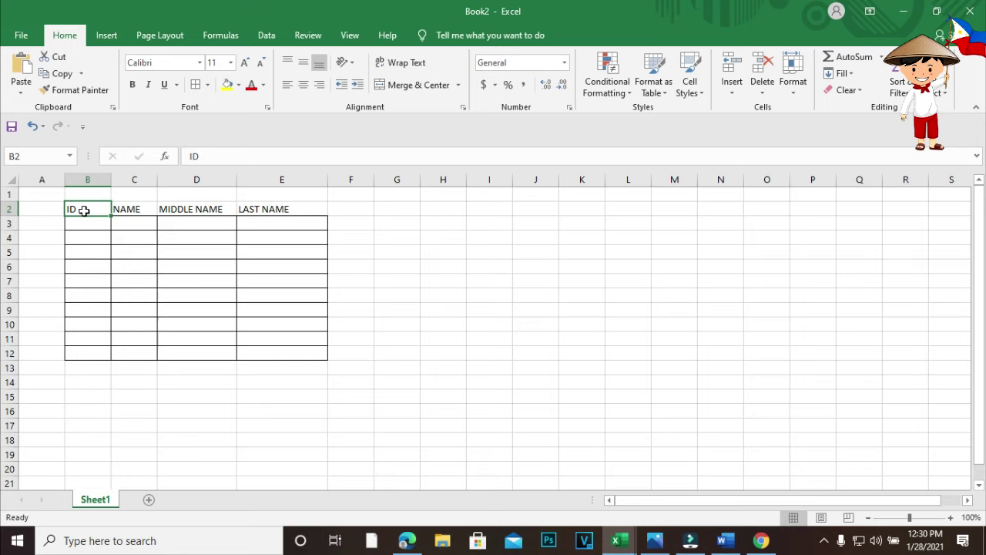
- Give the header row B2:E2 a Thick Outside Border
{"action": "left_click_drag", "start_coordinate": [84, 209], "coordinate": [296, 210]}
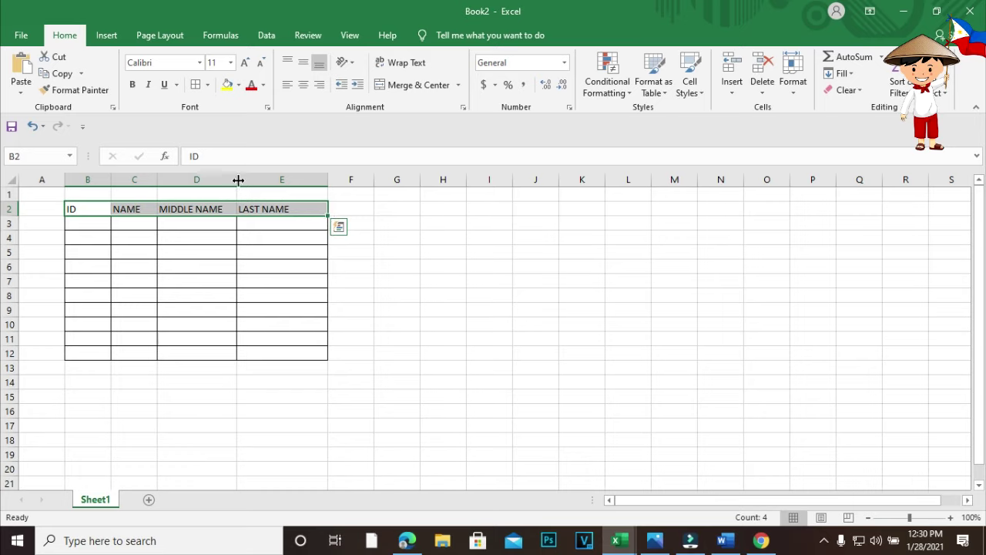
{"action": "left_click", "coordinate": [207, 85]}
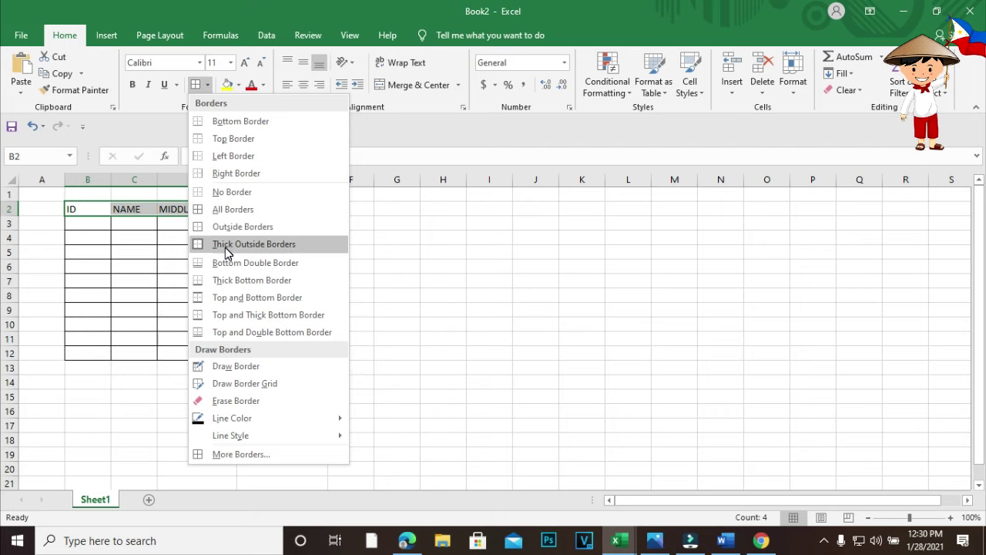
{"action": "left_click", "coordinate": [225, 245]}
{"action": "left_click", "coordinate": [470, 296]}
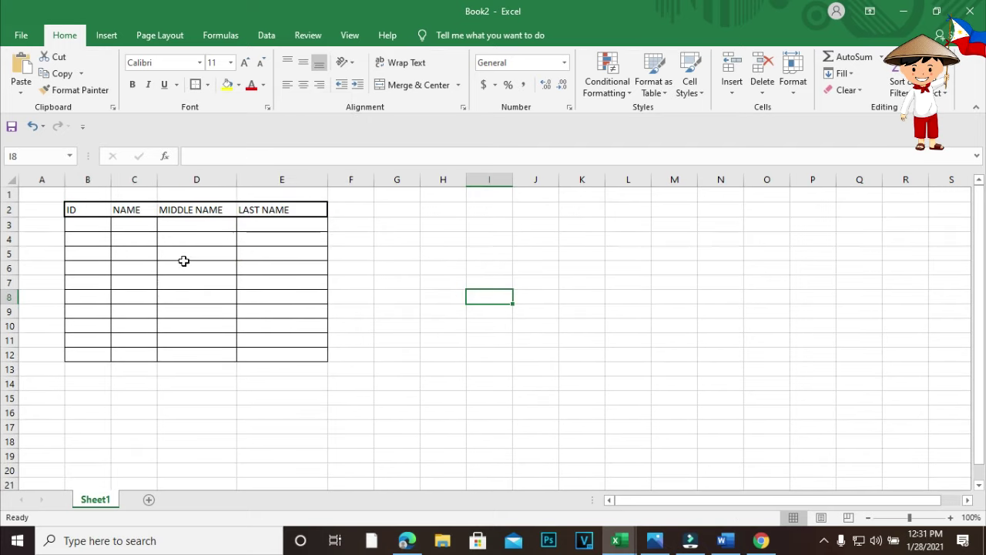
{"action": "left_click", "coordinate": [387, 324]}
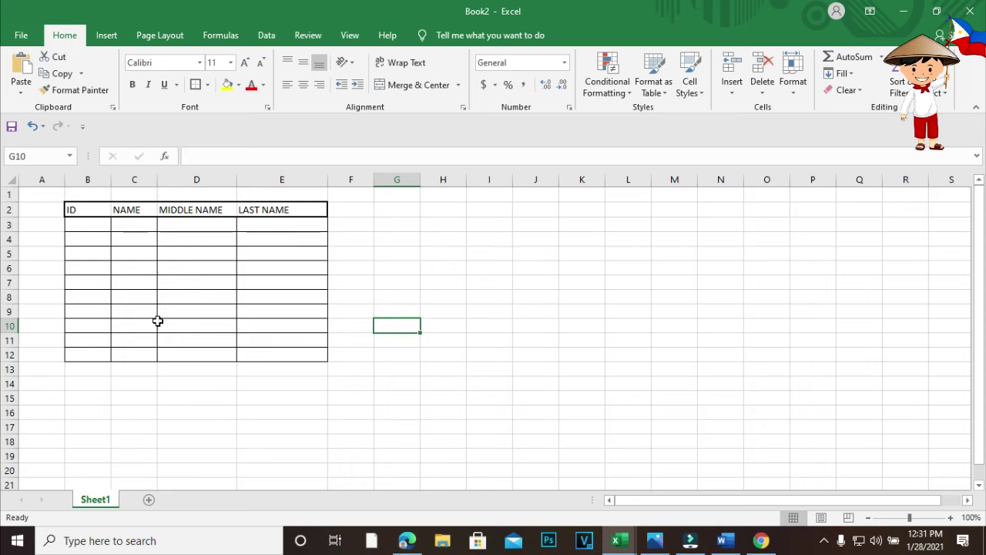
{"action": "left_click", "coordinate": [127, 276]}
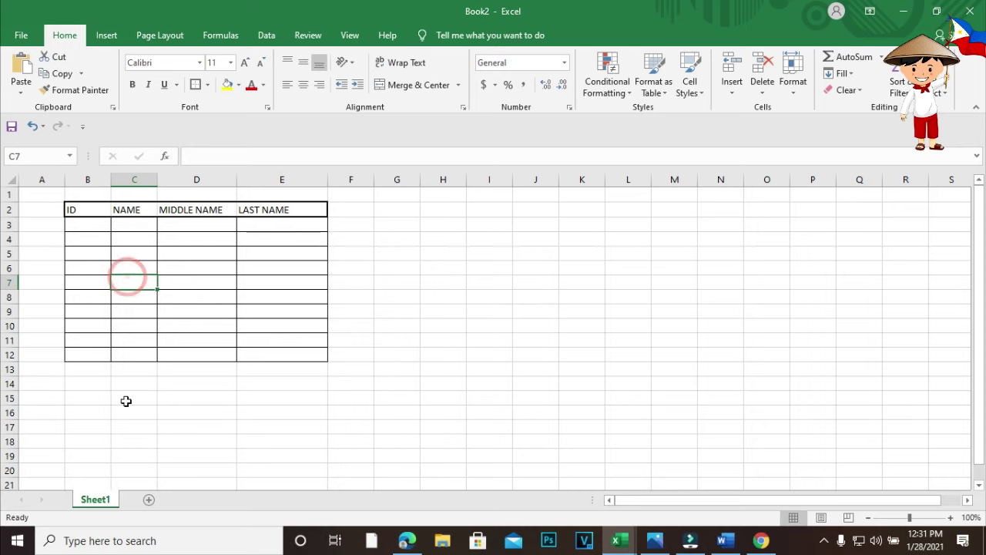
{"action": "left_click", "coordinate": [84, 208]}
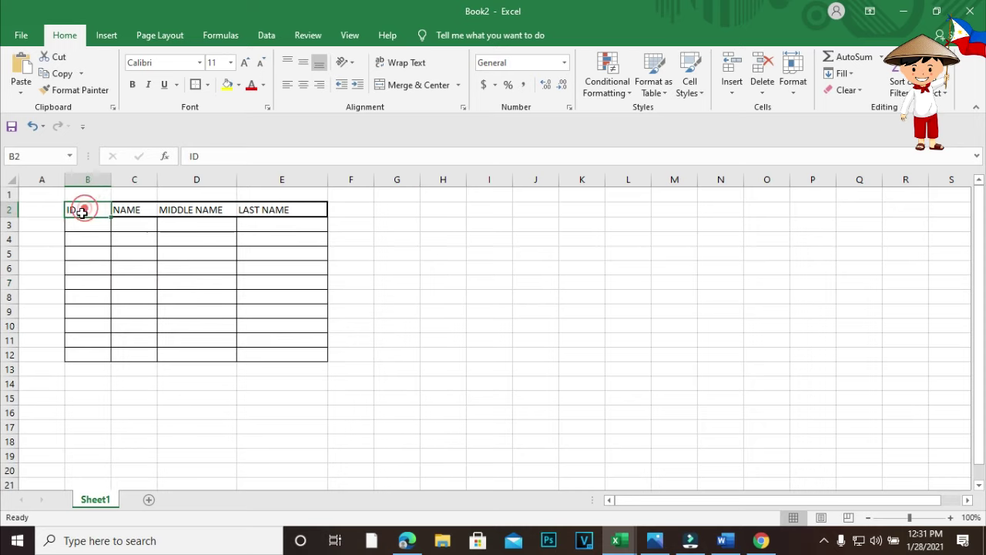
{"action": "left_click_drag", "start_coordinate": [75, 208], "coordinate": [277, 208]}
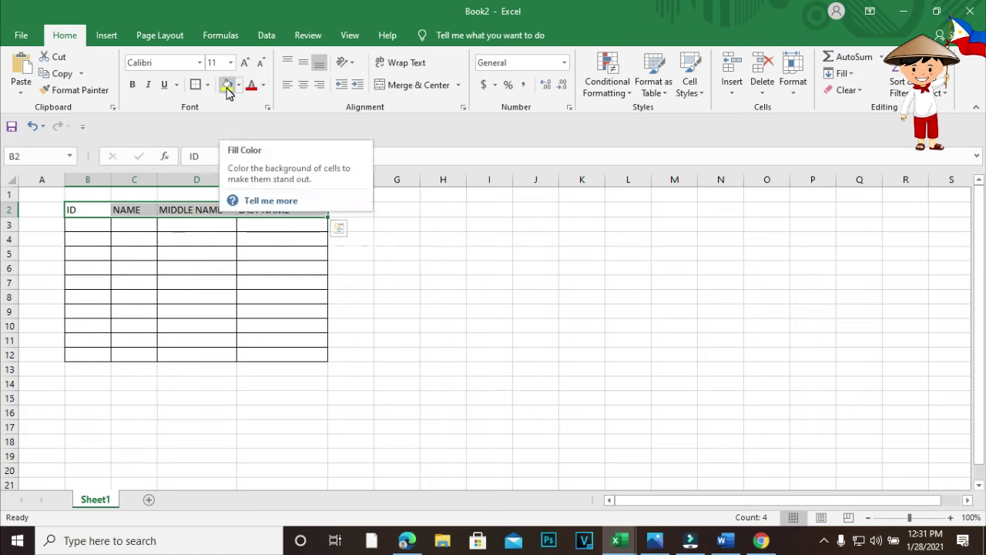
- Fill B2:E2 light blue and make row 2 taller, about 26.25 points
{"action": "left_click", "coordinate": [240, 86]}
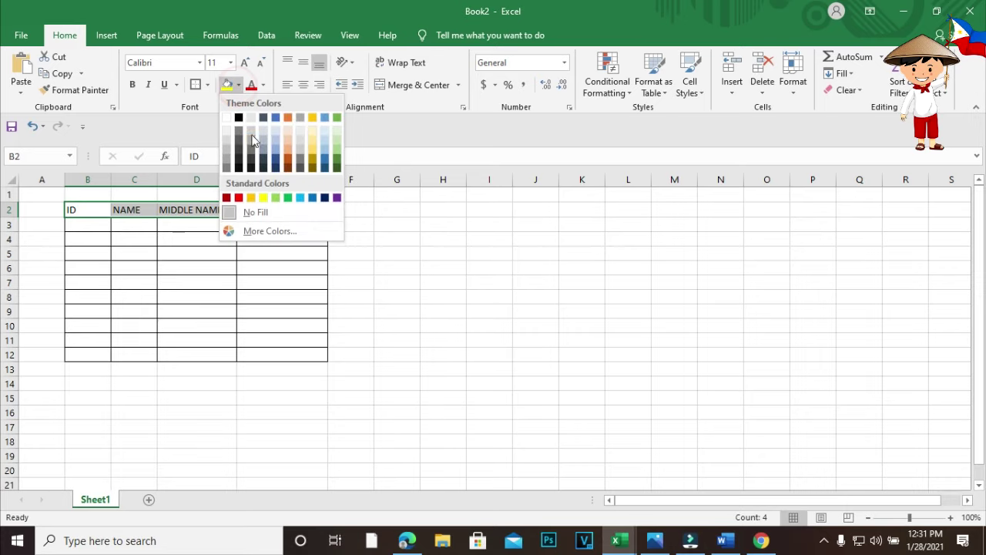
{"action": "left_click", "coordinate": [278, 148]}
{"action": "left_click", "coordinate": [443, 267]}
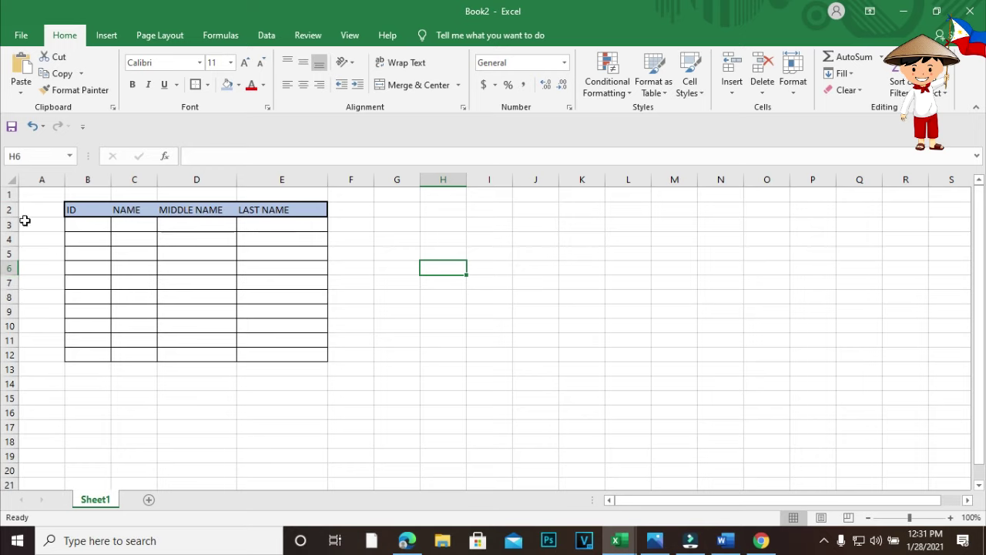
{"action": "left_click_drag", "start_coordinate": [12, 219], "coordinate": [13, 229]}
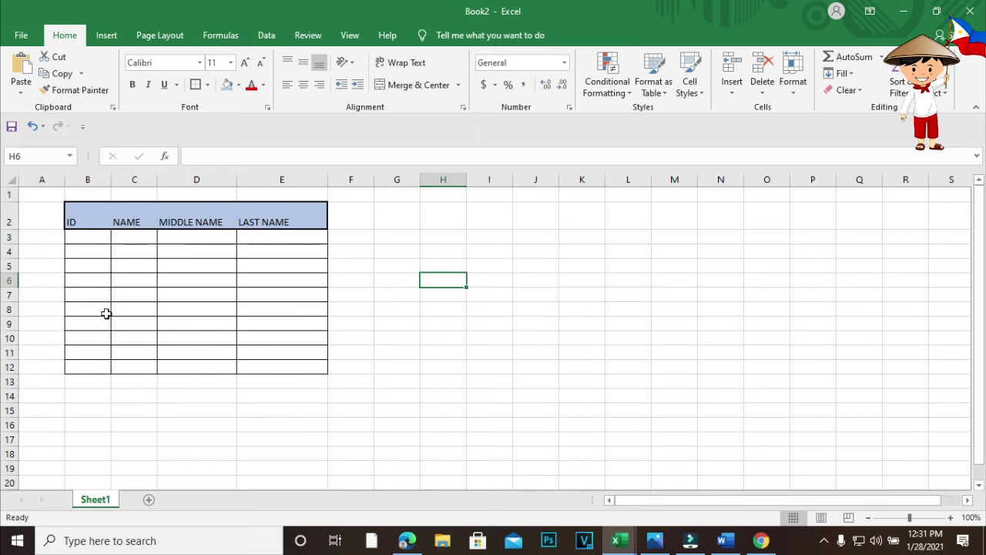
- Enlarge the header labels in B2:E2 to 16 pt with Increase Font Size
{"action": "left_click", "coordinate": [511, 366]}
{"action": "left_click_drag", "start_coordinate": [72, 223], "coordinate": [279, 224]}
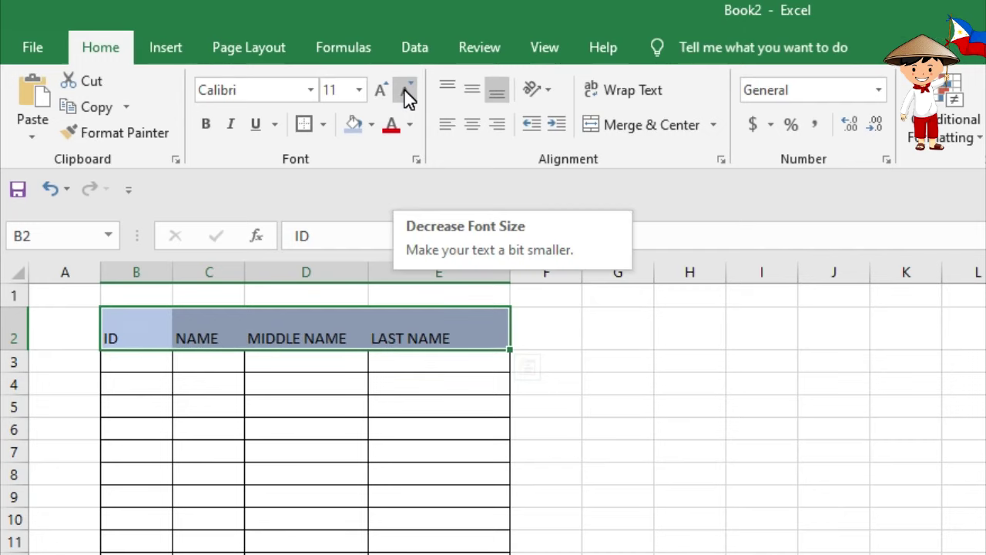
{"action": "left_click", "coordinate": [385, 91]}
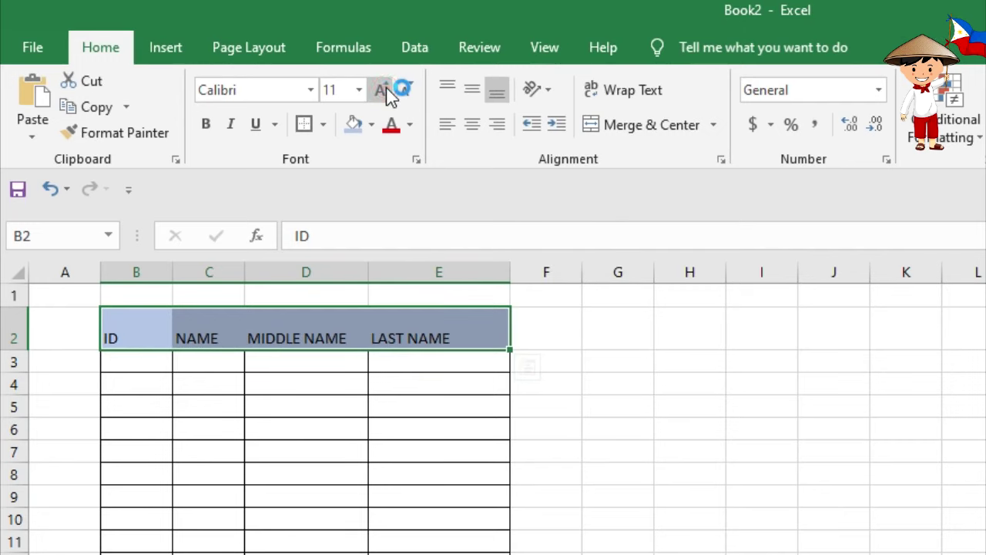
{"action": "left_click", "coordinate": [385, 90]}
{"action": "left_click", "coordinate": [386, 90]}
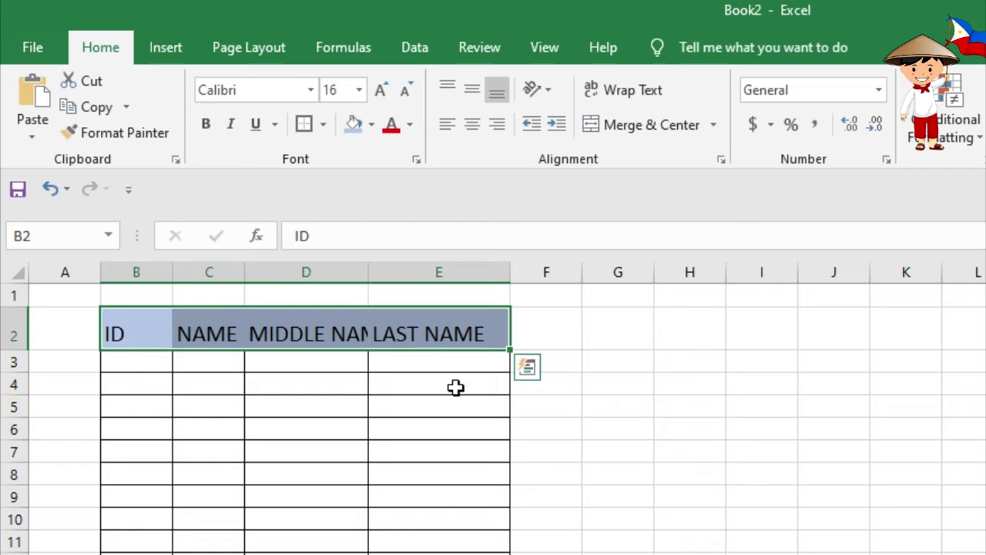
{"action": "left_click", "coordinate": [666, 457]}
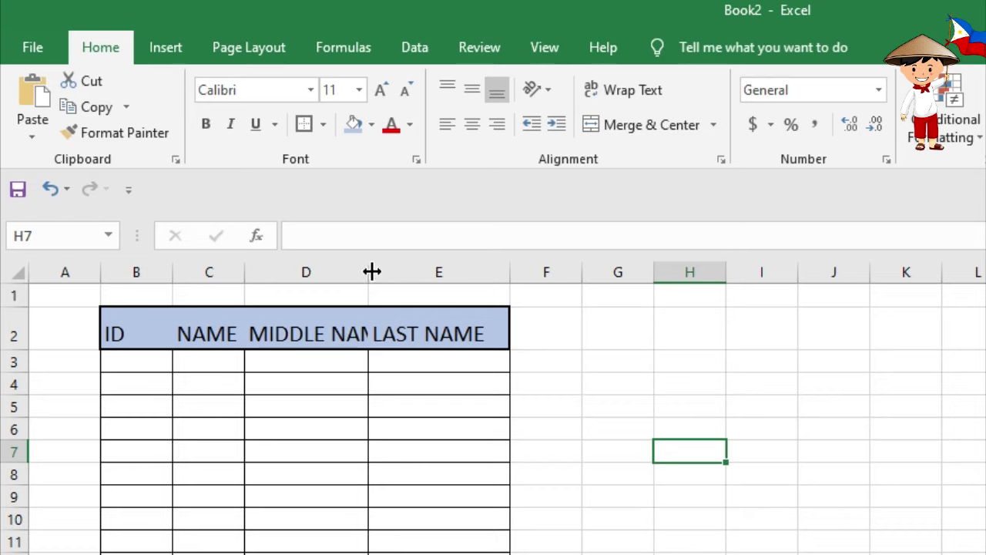
{"action": "left_click_drag", "start_coordinate": [370, 268], "coordinate": [457, 285]}
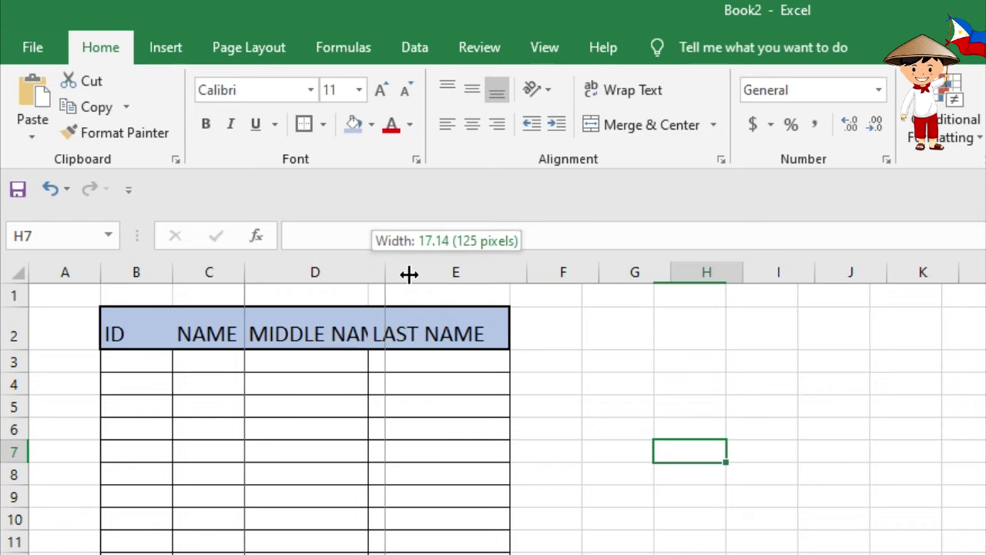
- Widen columns E and C so the enlarged header labels fit
{"action": "left_click_drag", "start_coordinate": [601, 272], "coordinate": [678, 276]}
{"action": "left_click", "coordinate": [654, 551]}
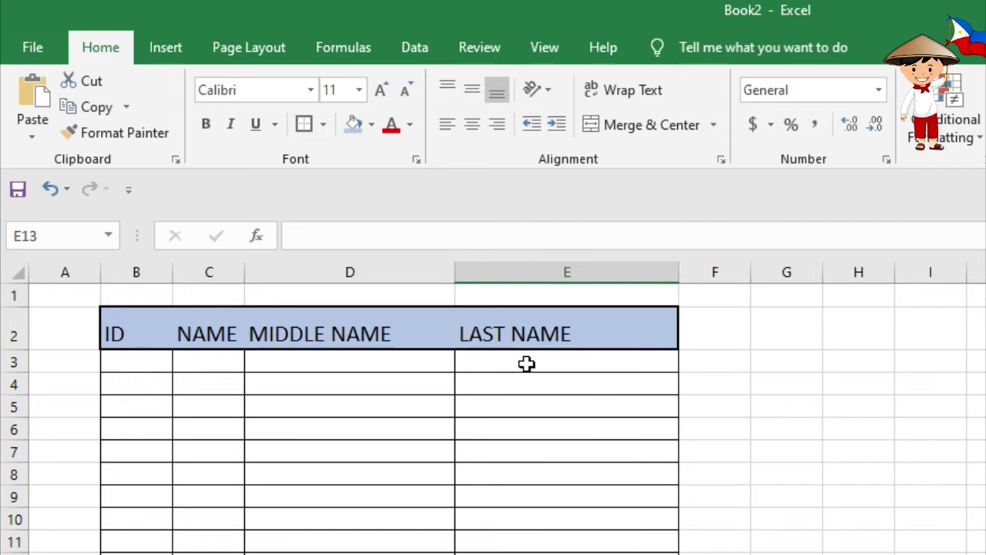
{"action": "left_click_drag", "start_coordinate": [245, 356], "coordinate": [287, 388]}
{"action": "left_click_drag", "start_coordinate": [244, 273], "coordinate": [280, 275]}
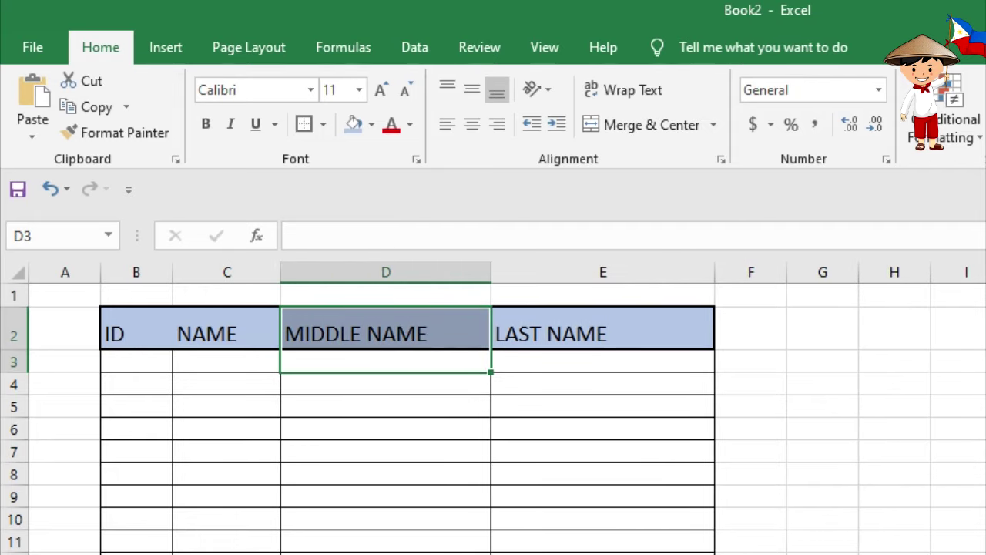
{"action": "left_click", "coordinate": [583, 550]}
- Center the header labels in B2:E2
{"action": "left_click_drag", "start_coordinate": [130, 332], "coordinate": [578, 327]}
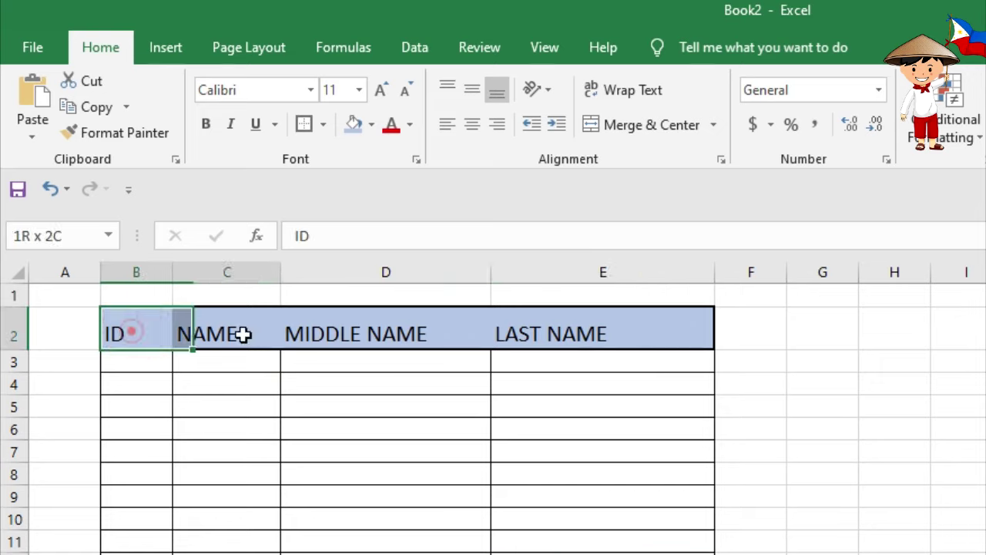
{"action": "left_click", "coordinate": [474, 135]}
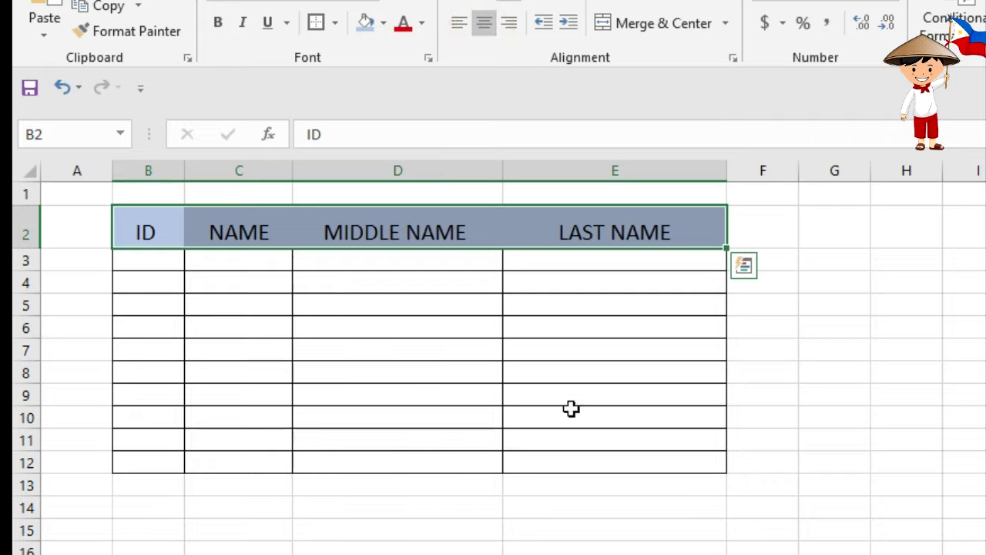
{"action": "left_click", "coordinate": [567, 524]}
{"action": "left_click", "coordinate": [512, 347]}
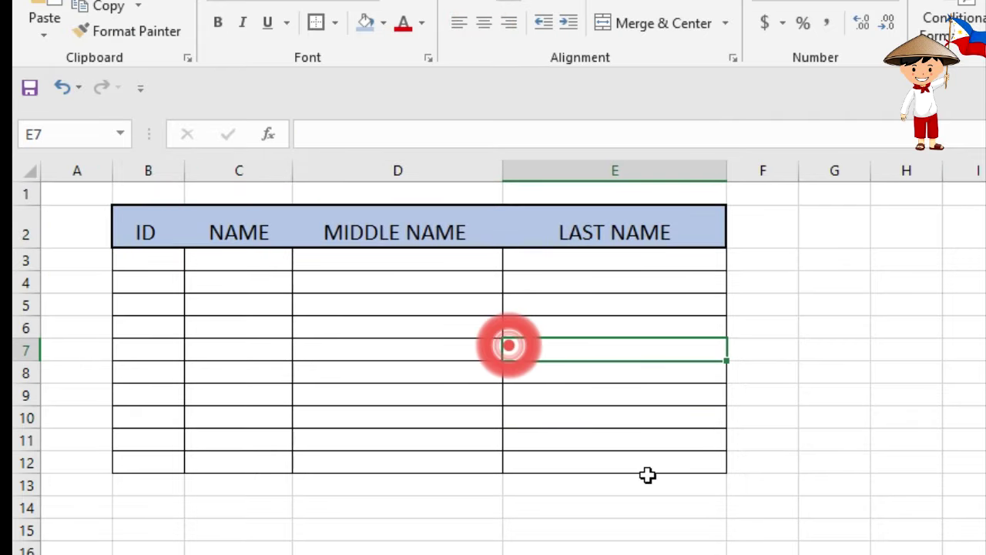
{"action": "left_click", "coordinate": [145, 259]}
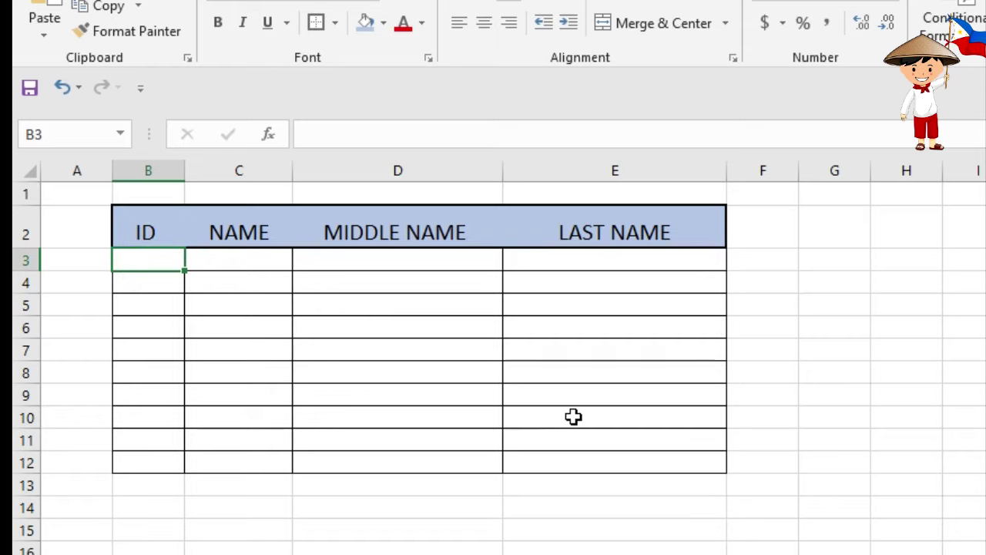
- Enter ID 101 and the person's first, middle and last names in B3:E3
{"action": "type", "text": "101"}
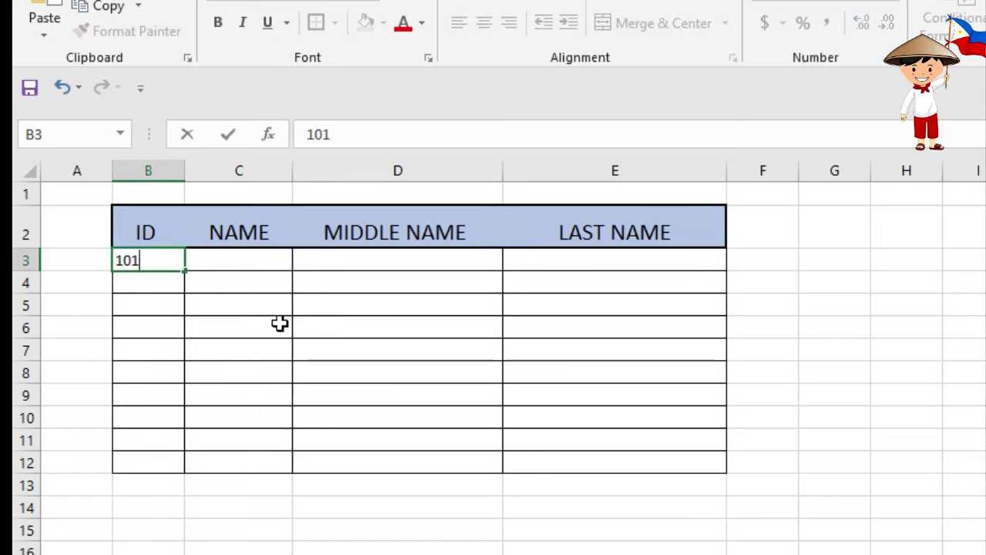
{"action": "left_click", "coordinate": [277, 324]}
{"action": "left_click", "coordinate": [252, 259]}
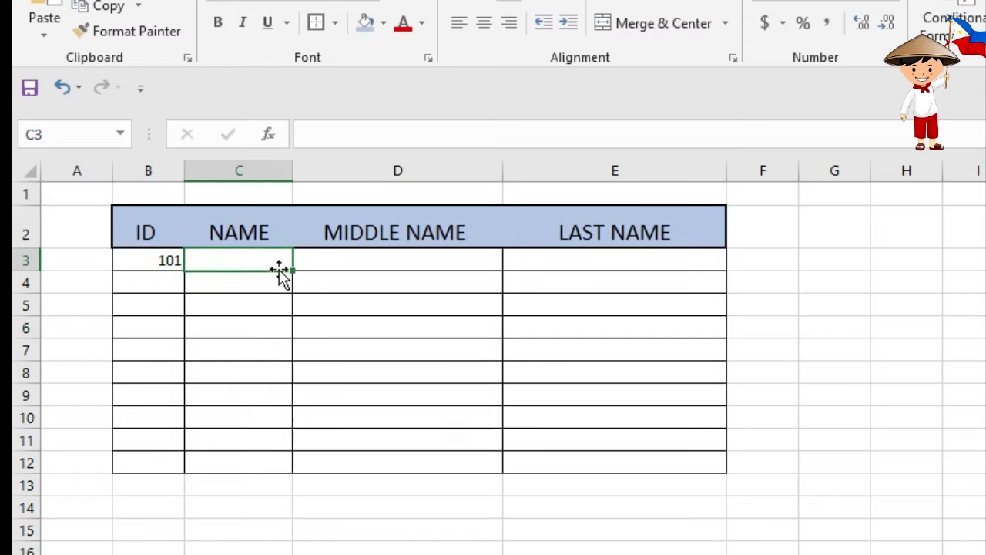
{"action": "type", "text": "jHON"}
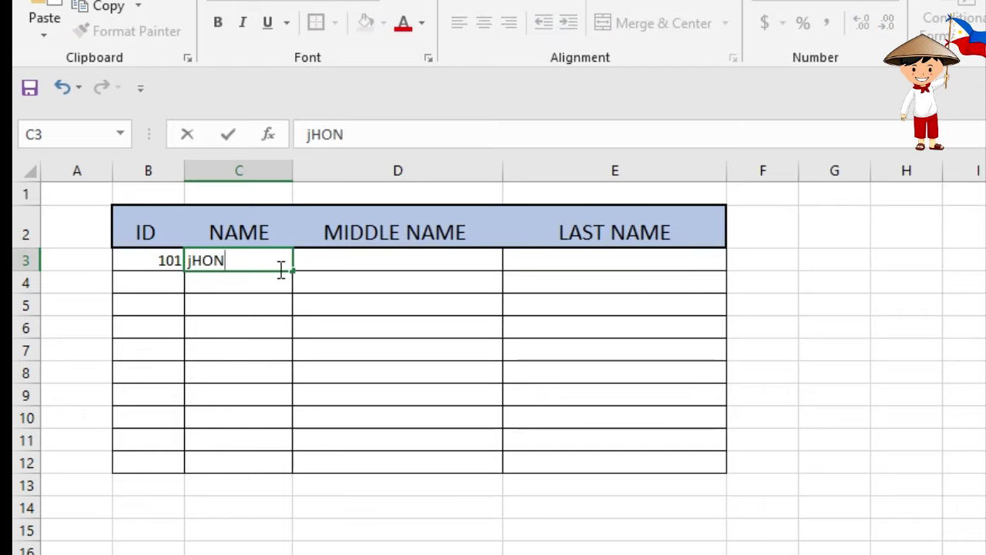
{"action": "left_click", "coordinate": [351, 347]}
{"action": "left_click", "coordinate": [359, 262]}
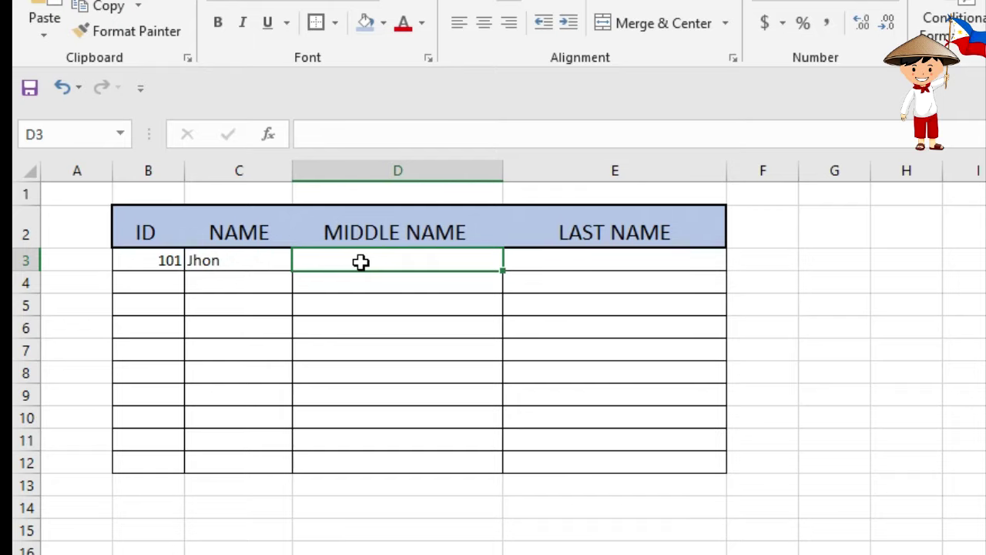
{"action": "type", "text": "Dima"}
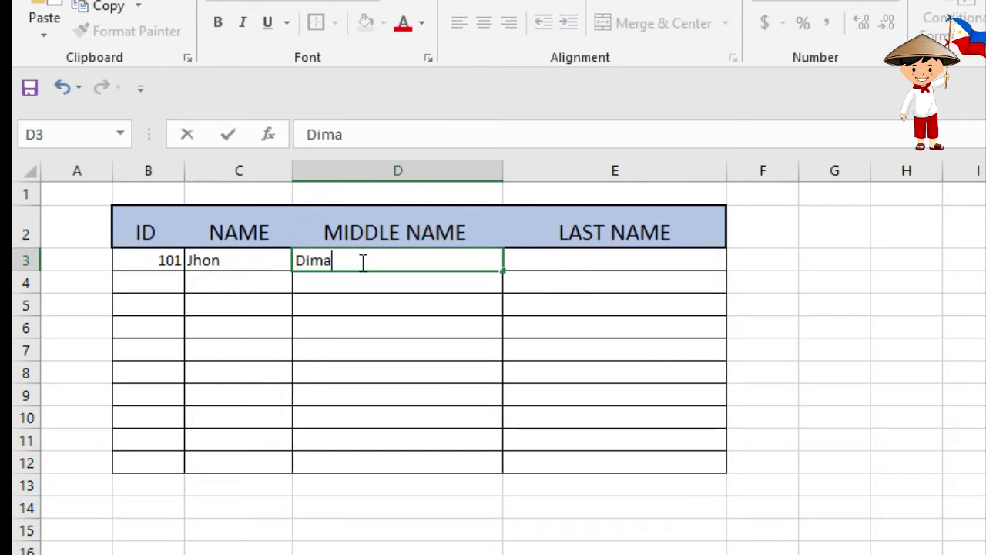
{"action": "type", "text": "ano"}
{"action": "left_click", "coordinate": [575, 250]}
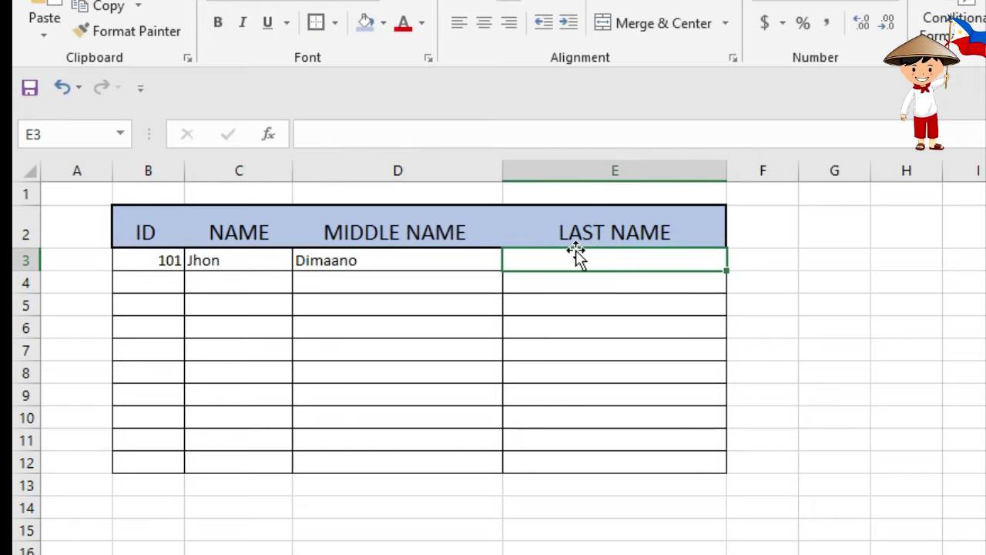
{"action": "type", "text": "Inaano"}
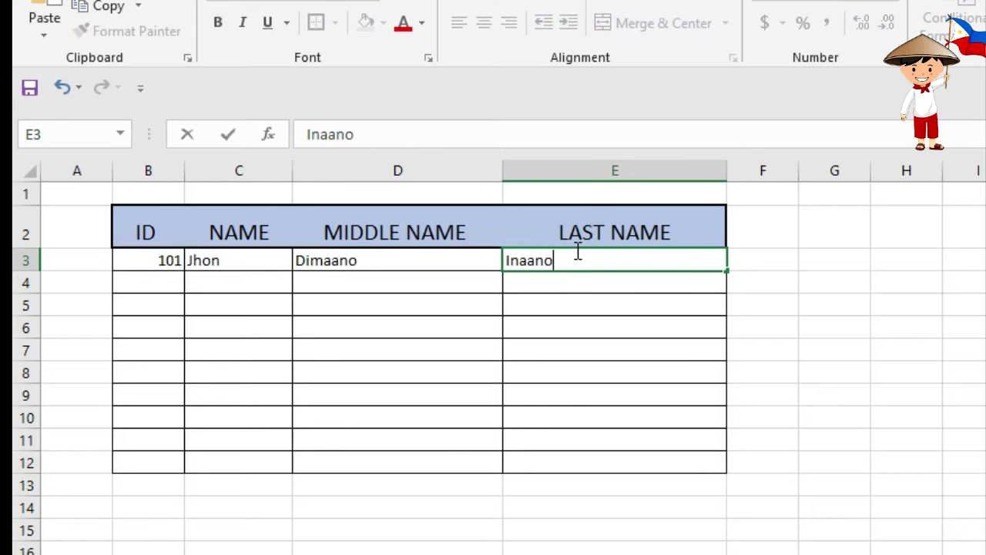
{"action": "left_click", "coordinate": [979, 439]}
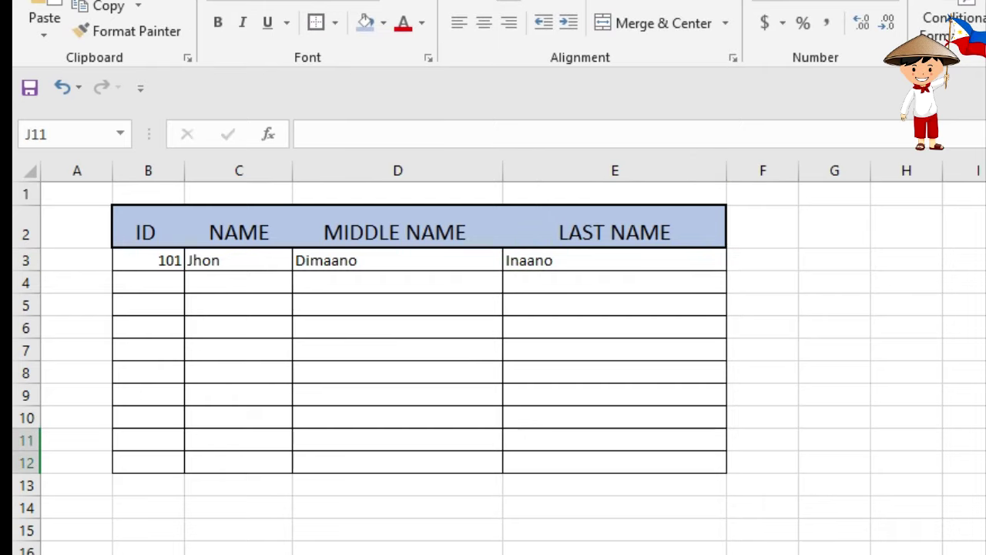
- Check each entry of the new record in B3:E3
{"action": "left_click", "coordinate": [154, 261]}
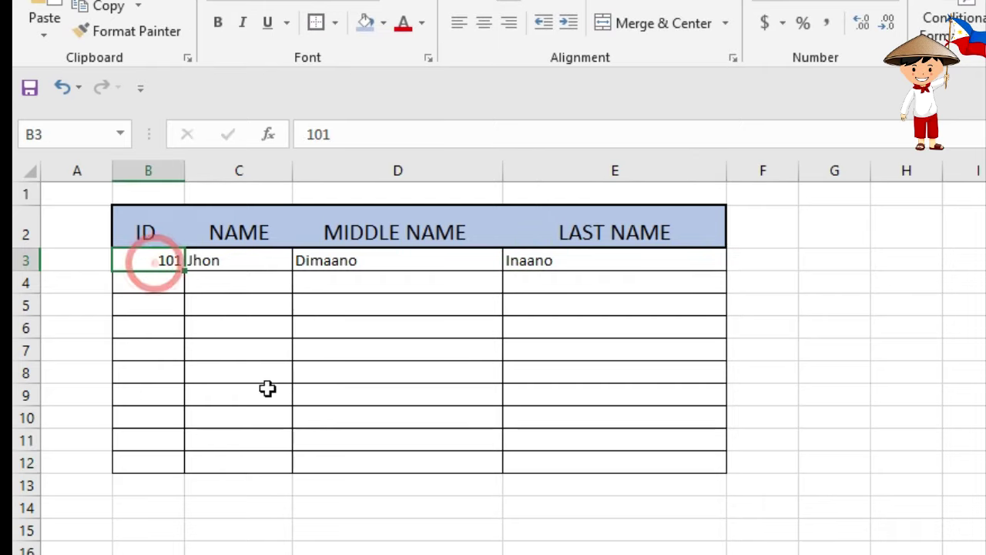
{"action": "left_click", "coordinate": [237, 241]}
{"action": "left_click", "coordinate": [239, 262]}
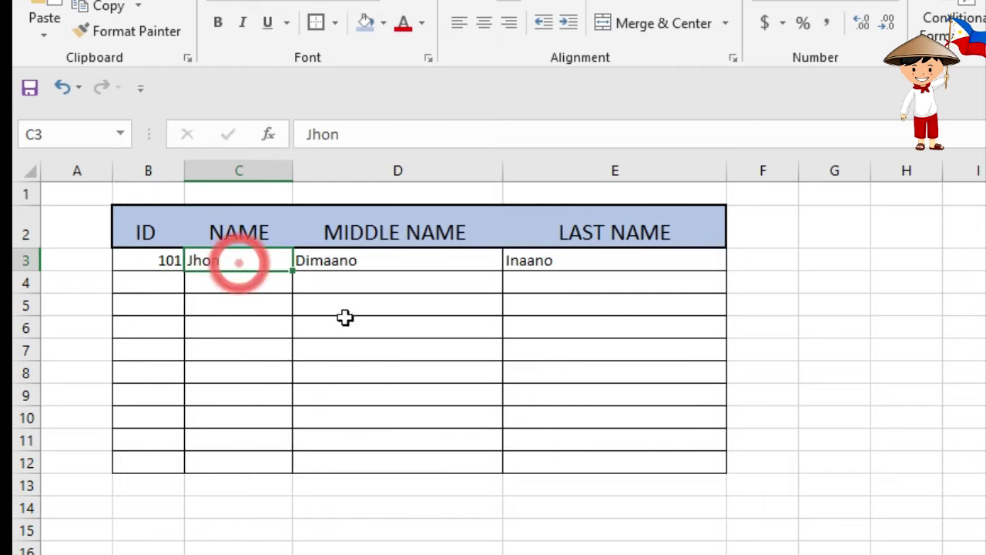
{"action": "left_click", "coordinate": [374, 258]}
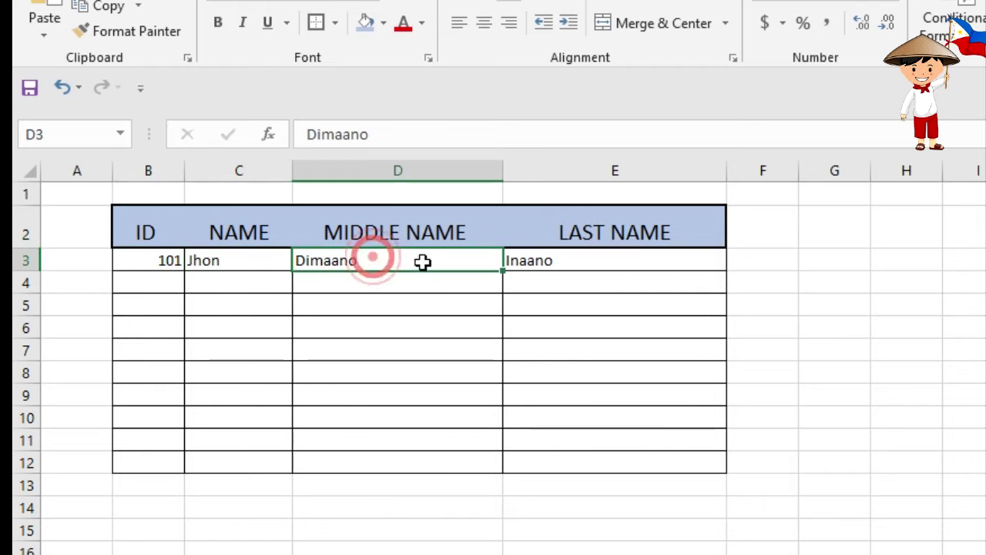
{"action": "left_click", "coordinate": [578, 267]}
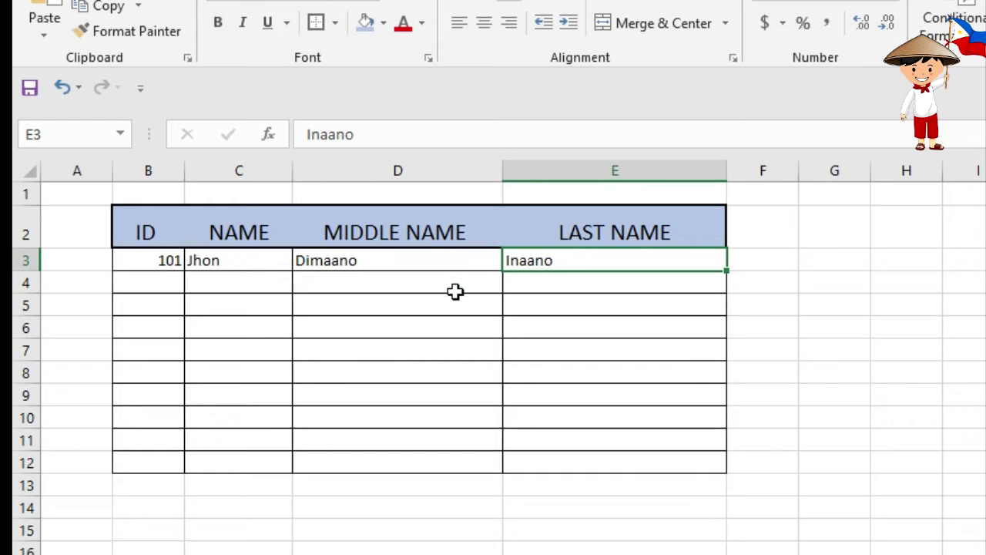
{"action": "left_click", "coordinate": [421, 326]}
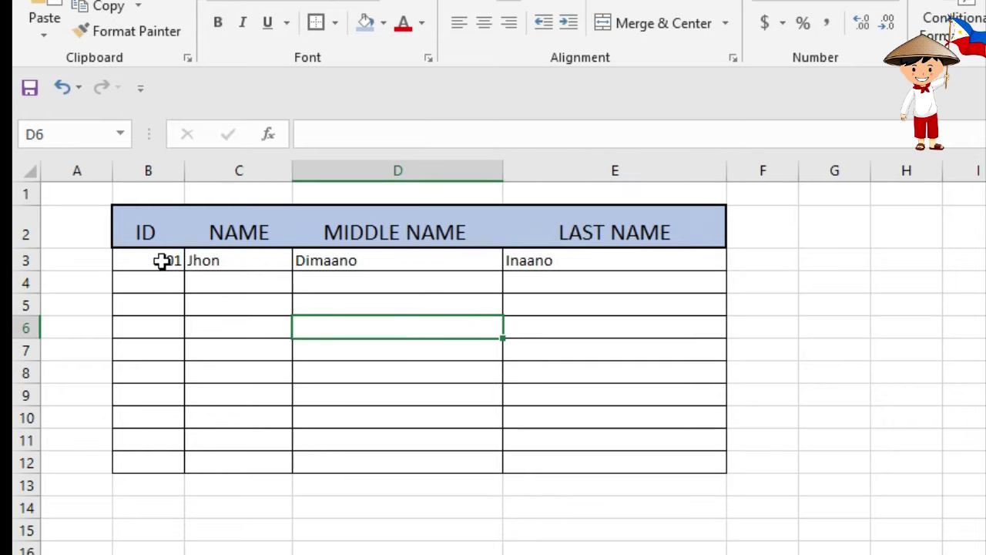
- Center the first data row's values in B3:E3
{"action": "mouse_move", "coordinate": [132, 261]}
{"action": "left_mouse_down"}
{"action": "mouse_move", "coordinate": [586, 279]}
{"action": "mouse_move", "coordinate": [659, 262]}
{"action": "left_mouse_up"}
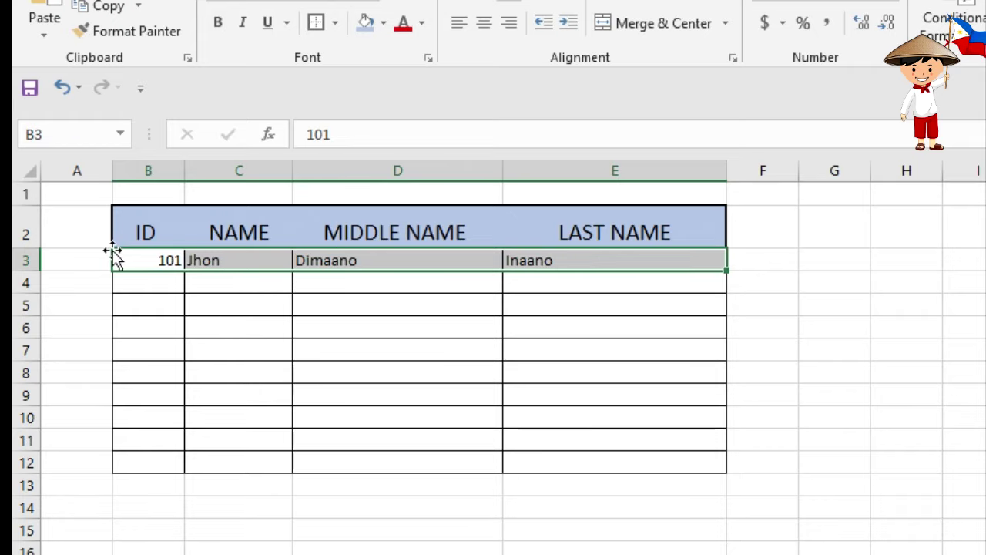
{"action": "left_click", "coordinate": [484, 24]}
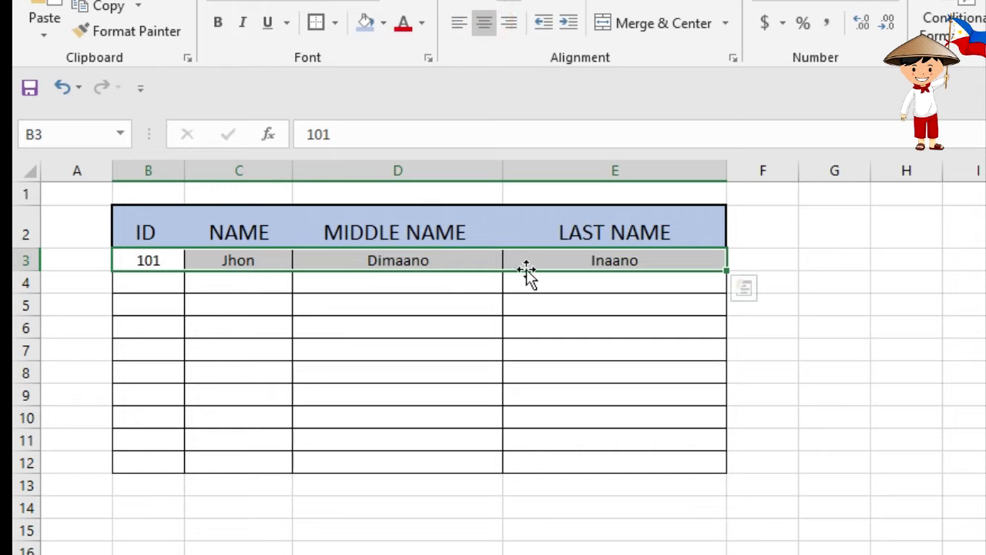
{"action": "left_click", "coordinate": [543, 285]}
{"action": "left_click", "coordinate": [297, 284]}
- Set the height of rows 3–12 to 20
{"action": "left_click", "coordinate": [150, 260]}
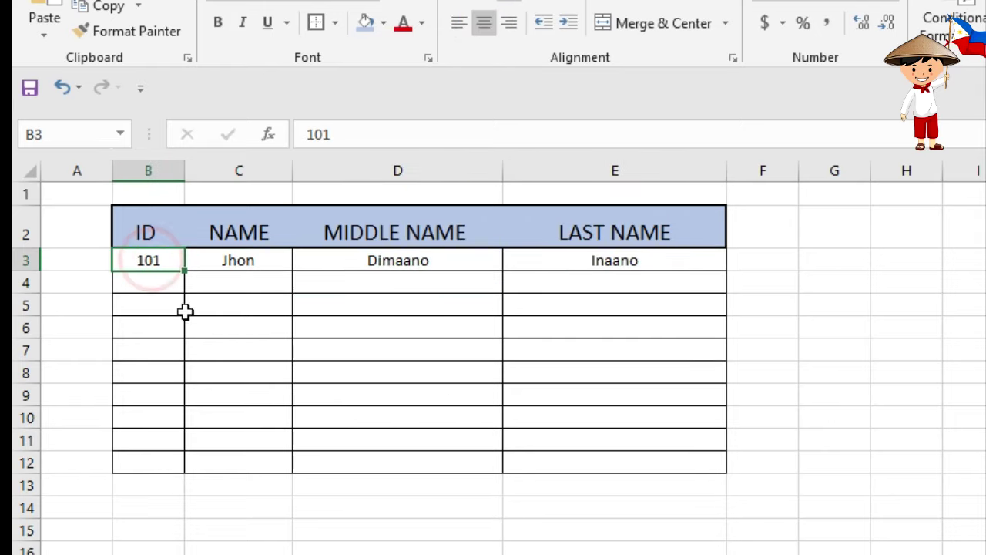
{"action": "left_click_drag", "start_coordinate": [151, 261], "coordinate": [654, 460]}
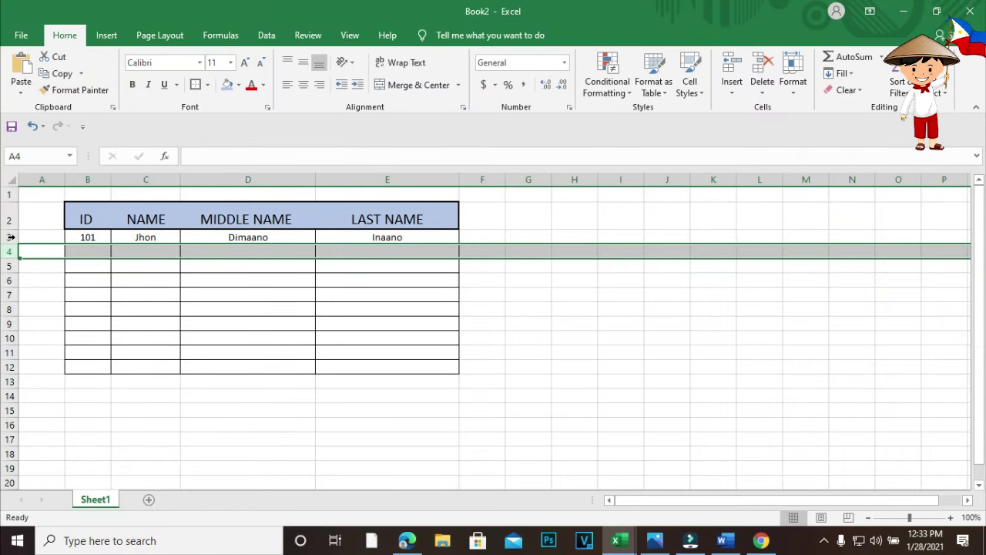
{"action": "left_click_drag", "start_coordinate": [11, 236], "coordinate": [5, 370]}
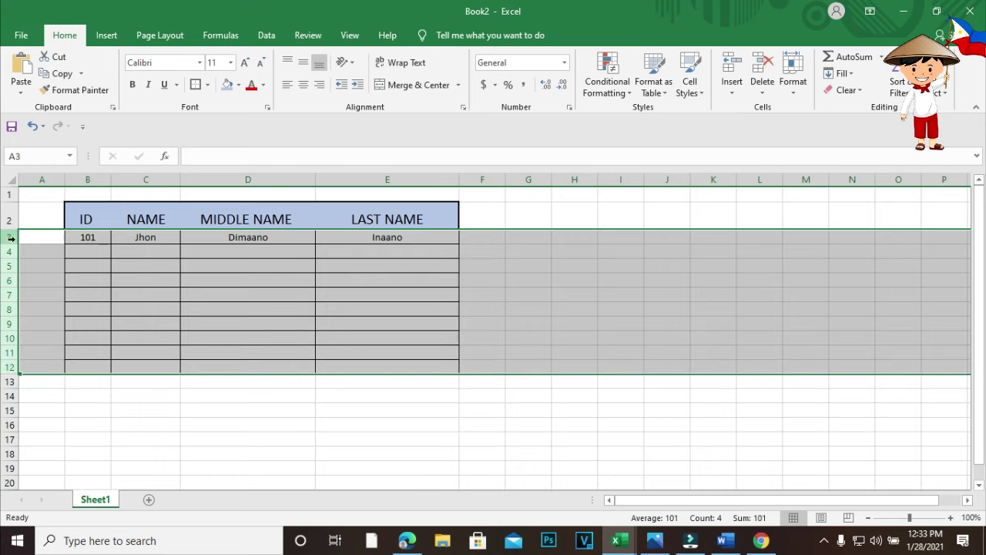
{"action": "right_click", "coordinate": [12, 308]}
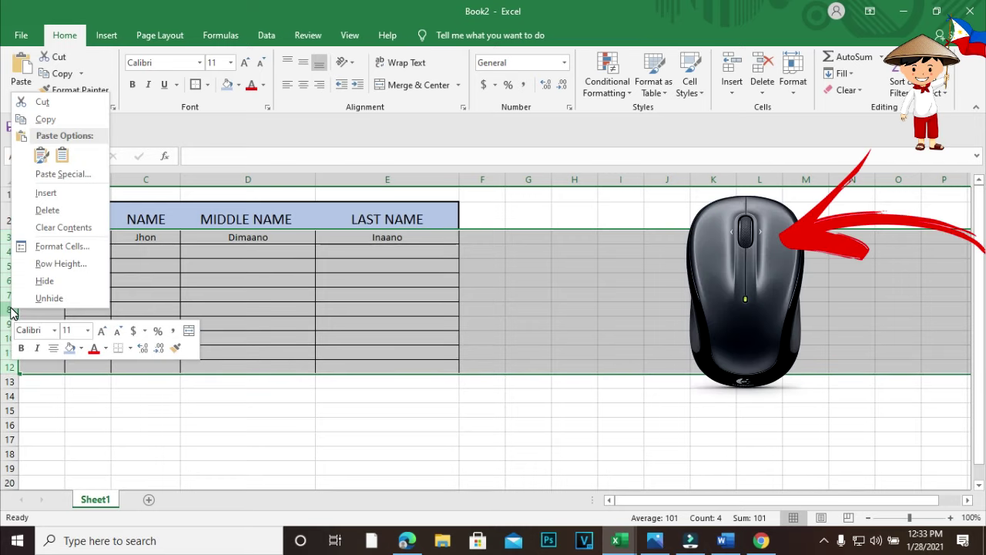
{"action": "left_click", "coordinate": [55, 263]}
{"action": "type", "text": "20"}
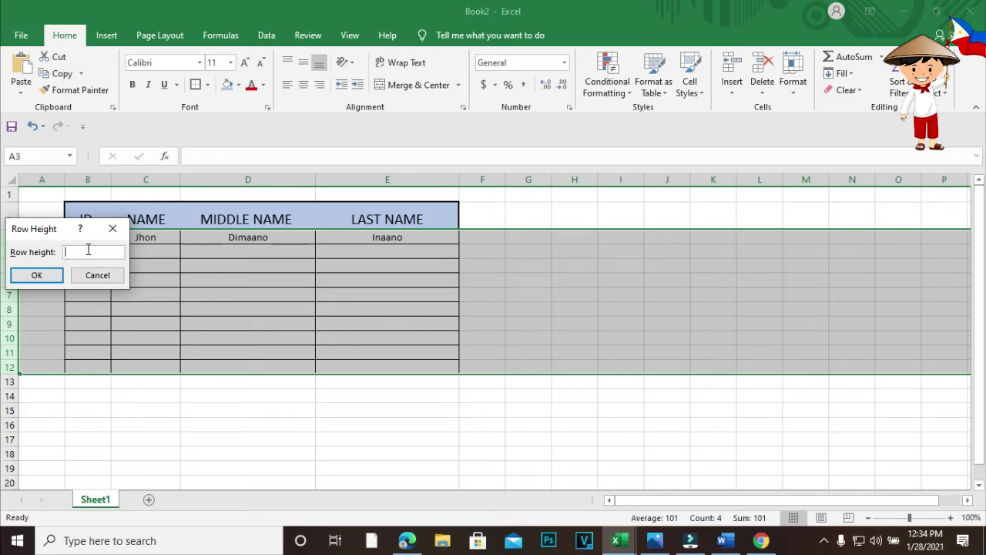
{"action": "left_click", "coordinate": [43, 276]}
{"action": "left_click", "coordinate": [341, 317]}
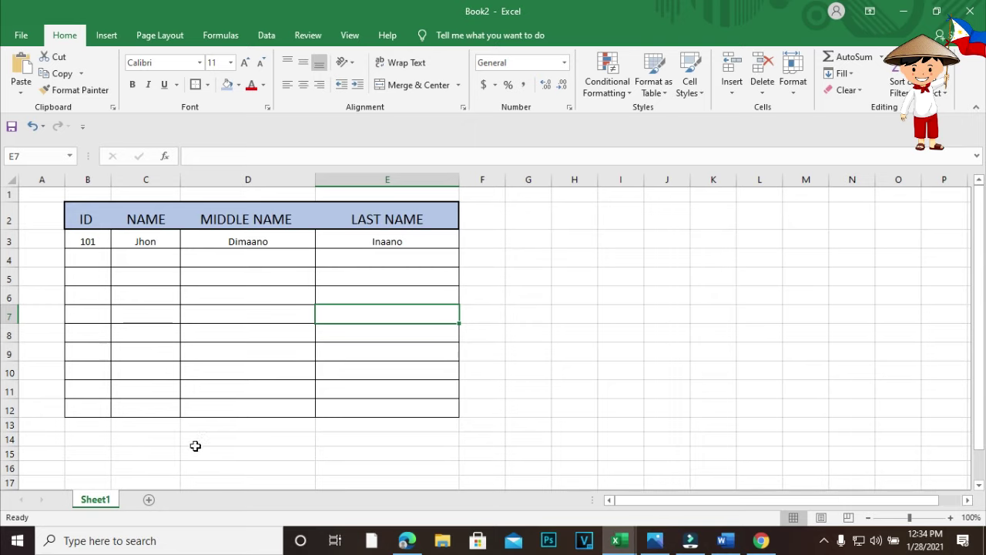
- Change the row height of rows 3–12 from 20 back to 15
{"action": "left_click_drag", "start_coordinate": [11, 241], "coordinate": [6, 394]}
{"action": "left_click_drag", "start_coordinate": [5, 416], "coordinate": [6, 416]}
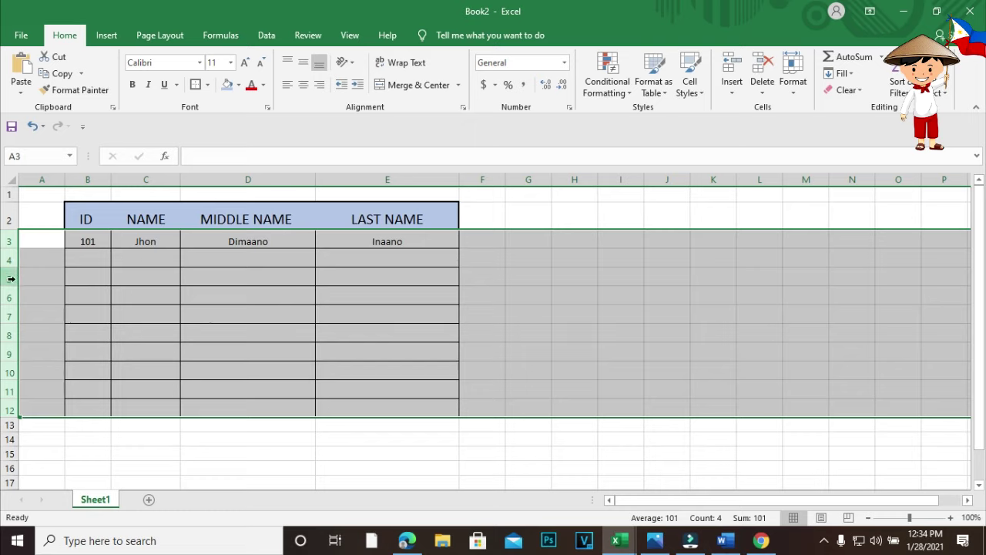
{"action": "left_click_drag", "start_coordinate": [10, 241], "coordinate": [6, 408]}
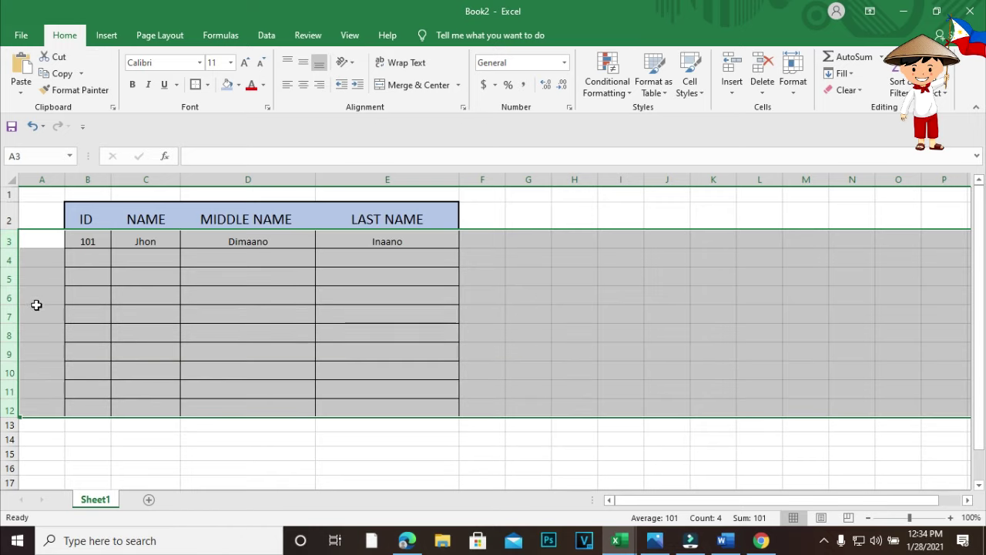
{"action": "right_click", "coordinate": [6, 300]}
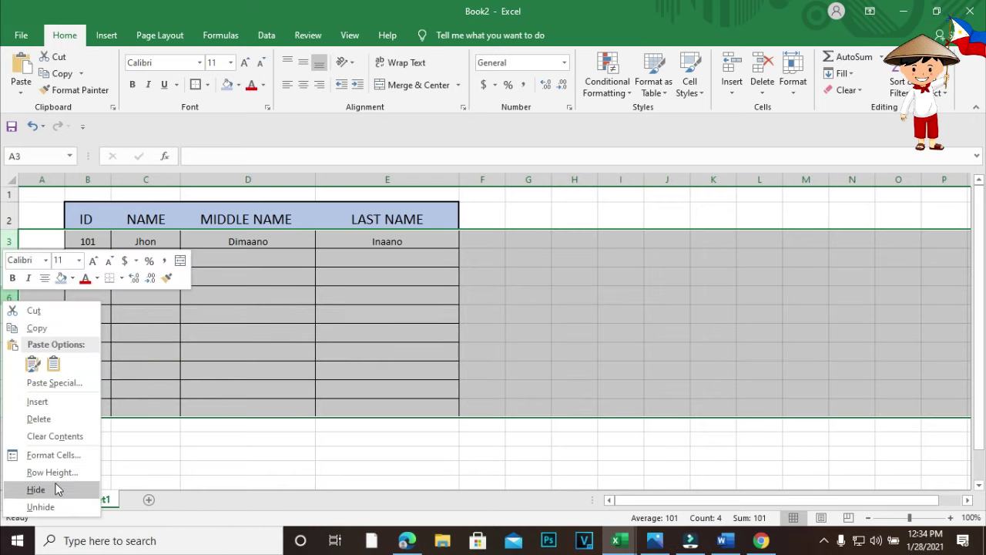
{"action": "left_click", "coordinate": [75, 472]}
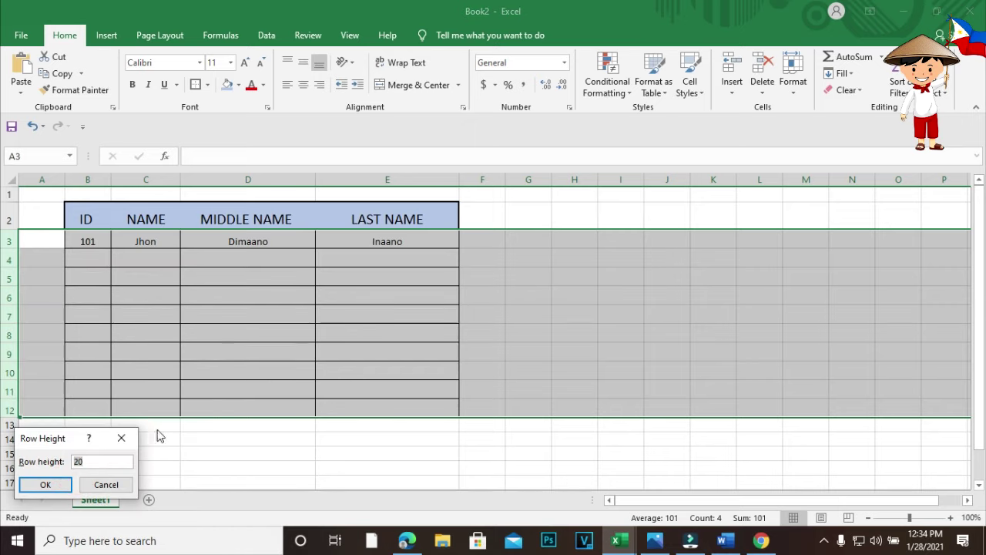
{"action": "type", "text": "15"}
{"action": "key", "text": "Return"}
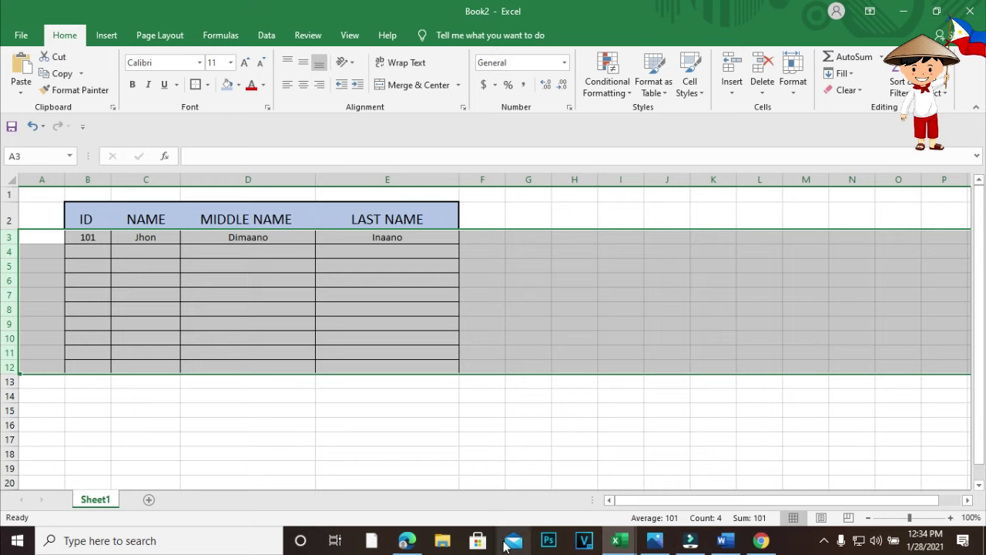
{"action": "left_click", "coordinate": [485, 354]}
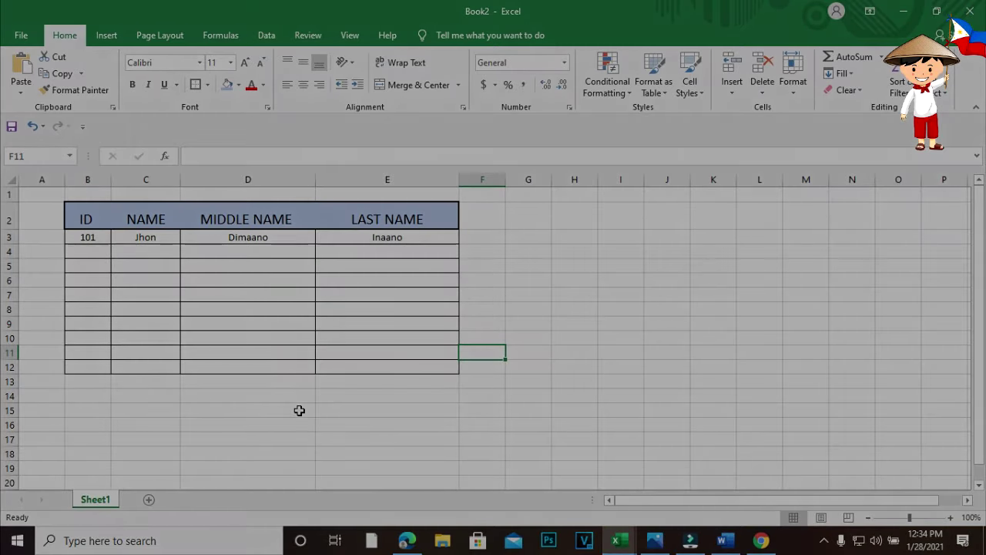
{"action": "left_click", "coordinate": [585, 416]}
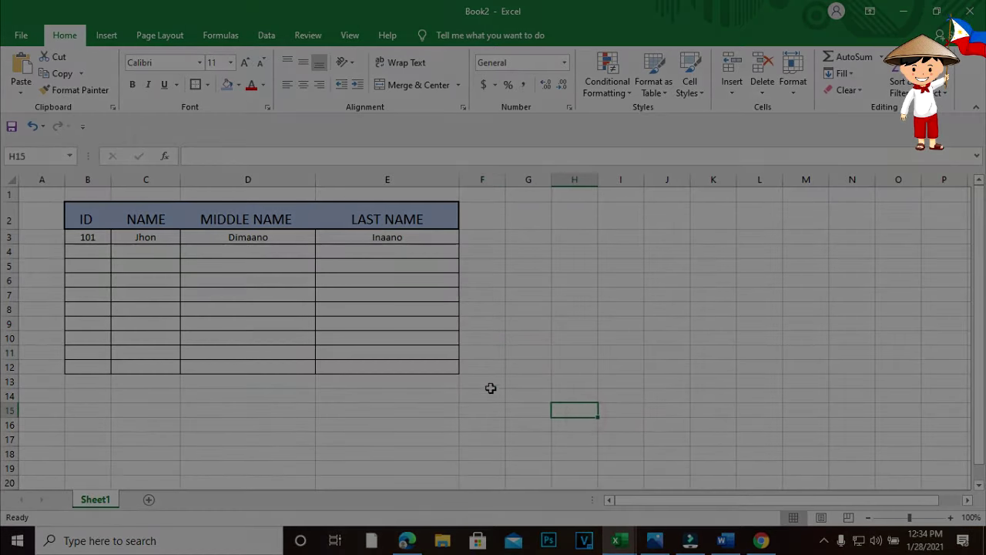